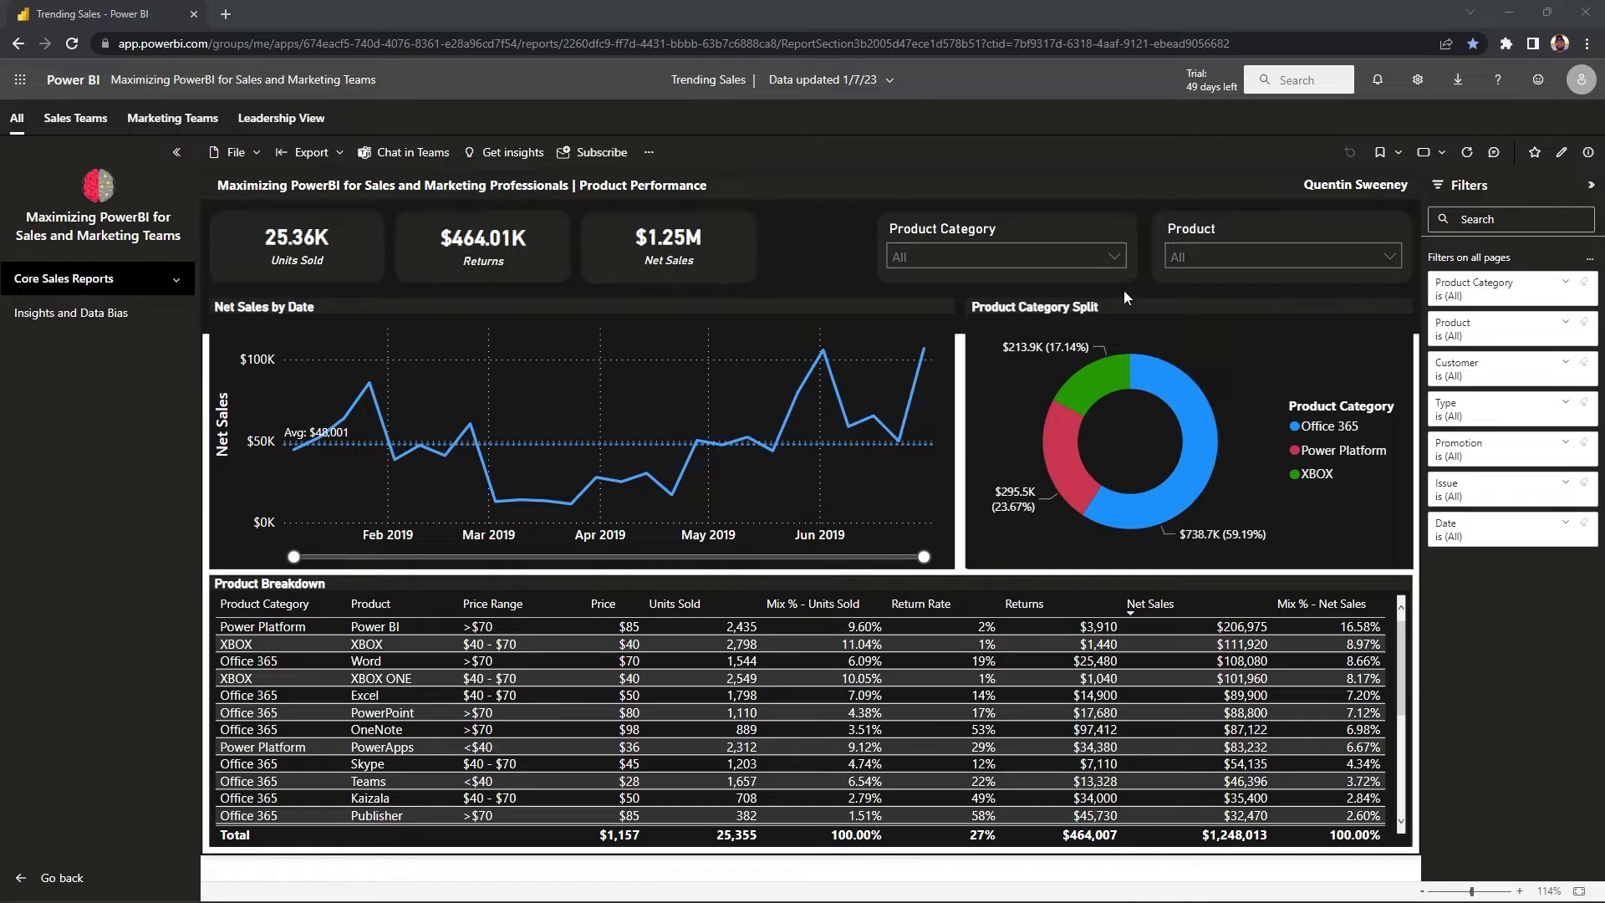
Filter the Product Category slicer to Office 365, then clear it back to all categories.
click(1104, 263)
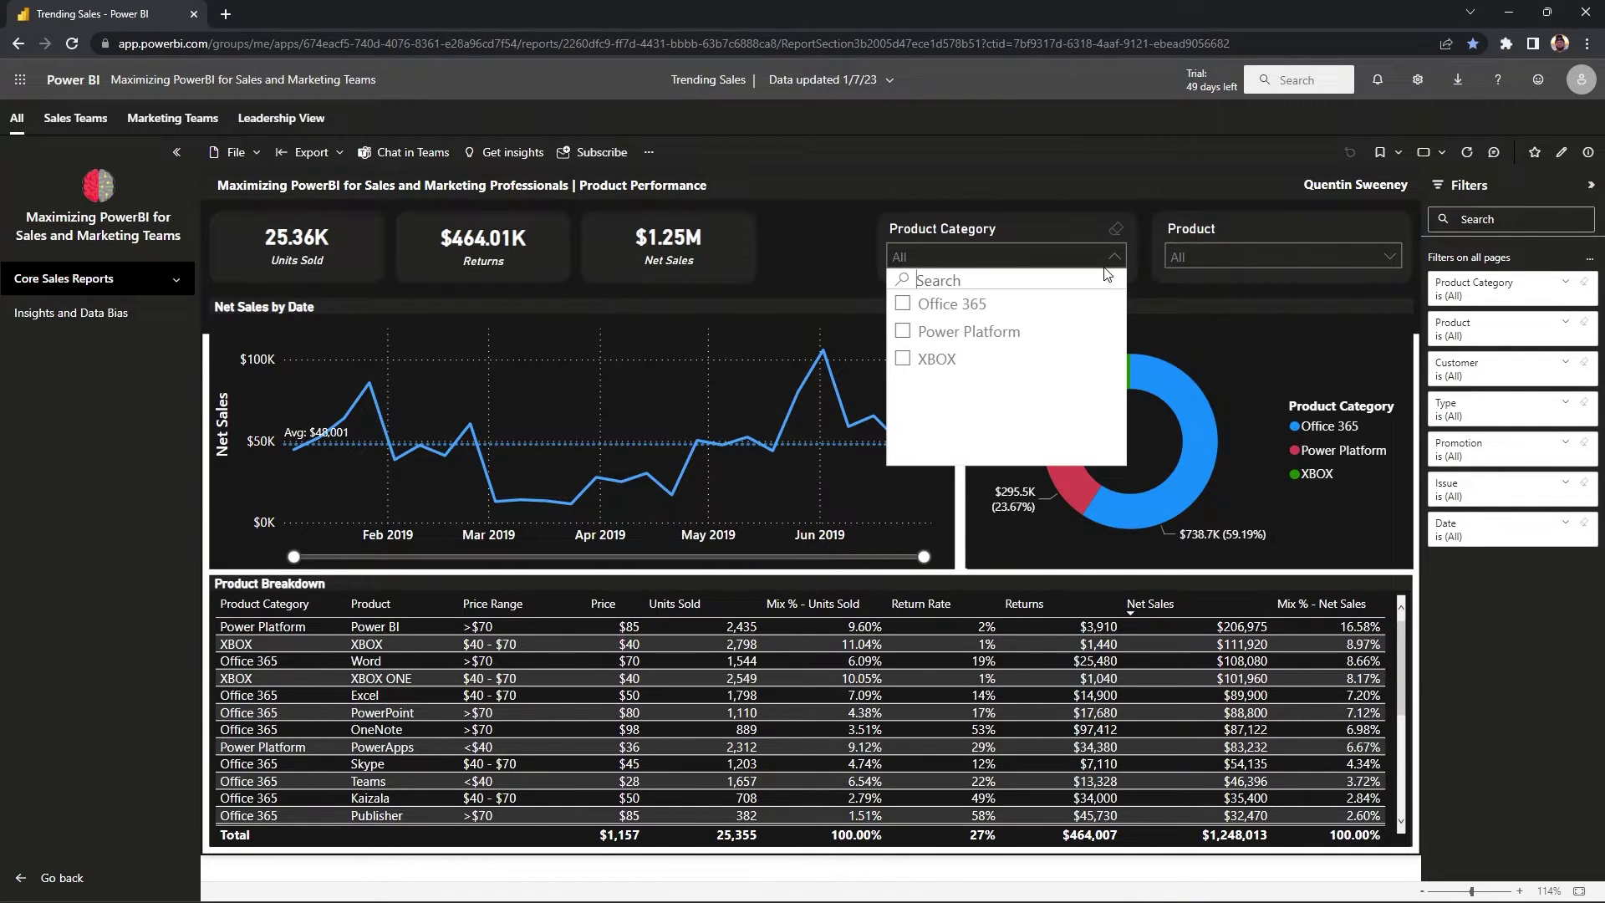
click(902, 305)
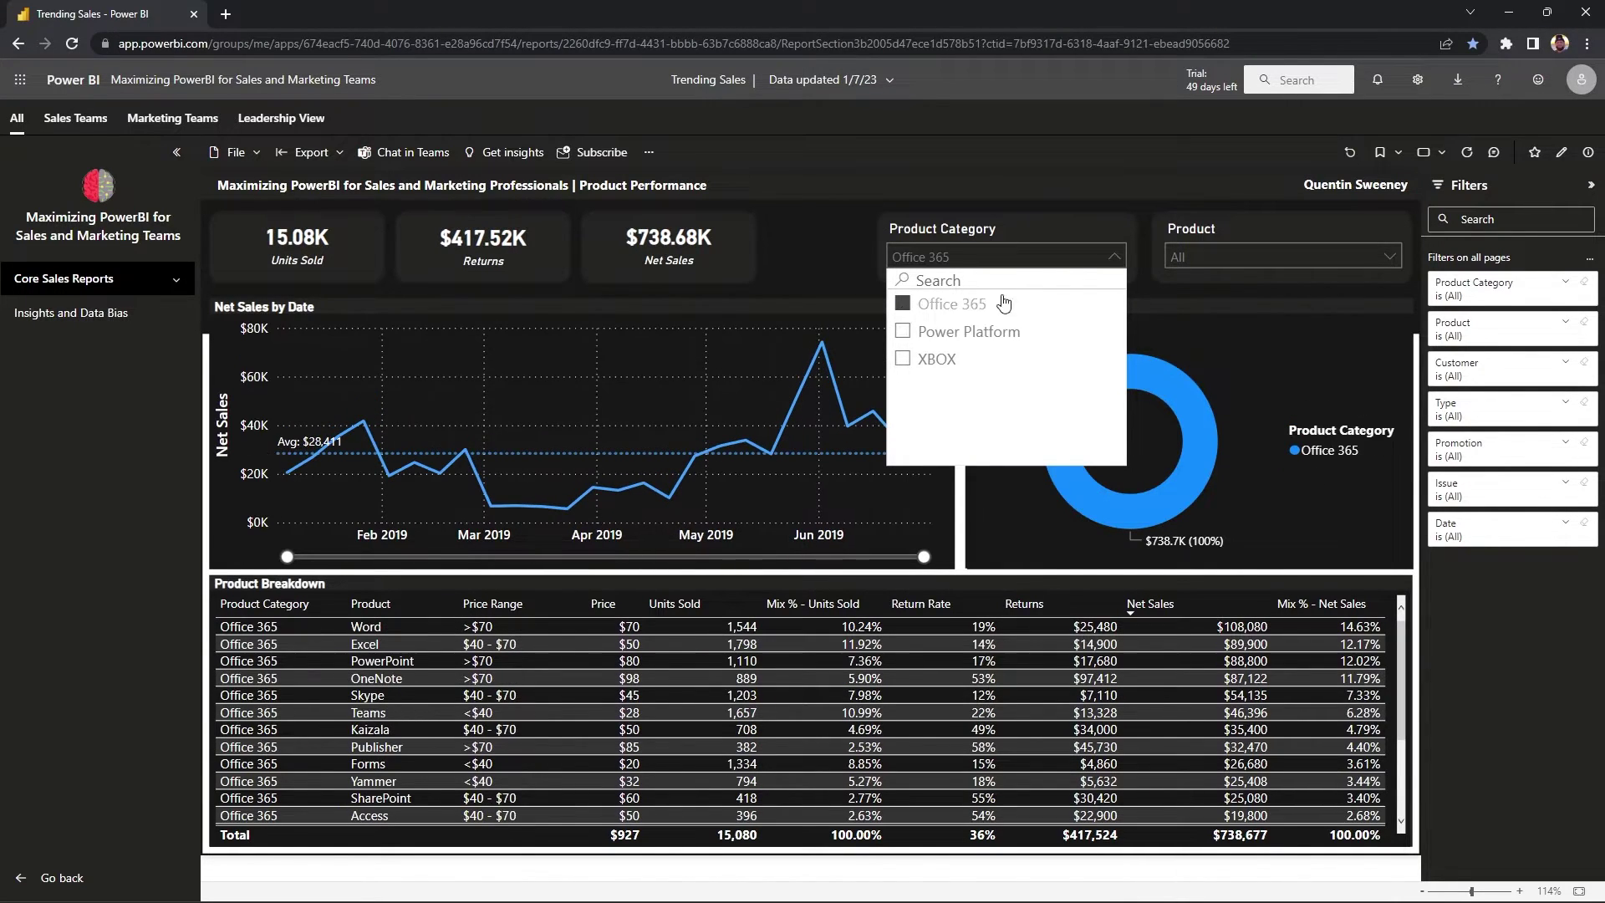
click(1117, 261)
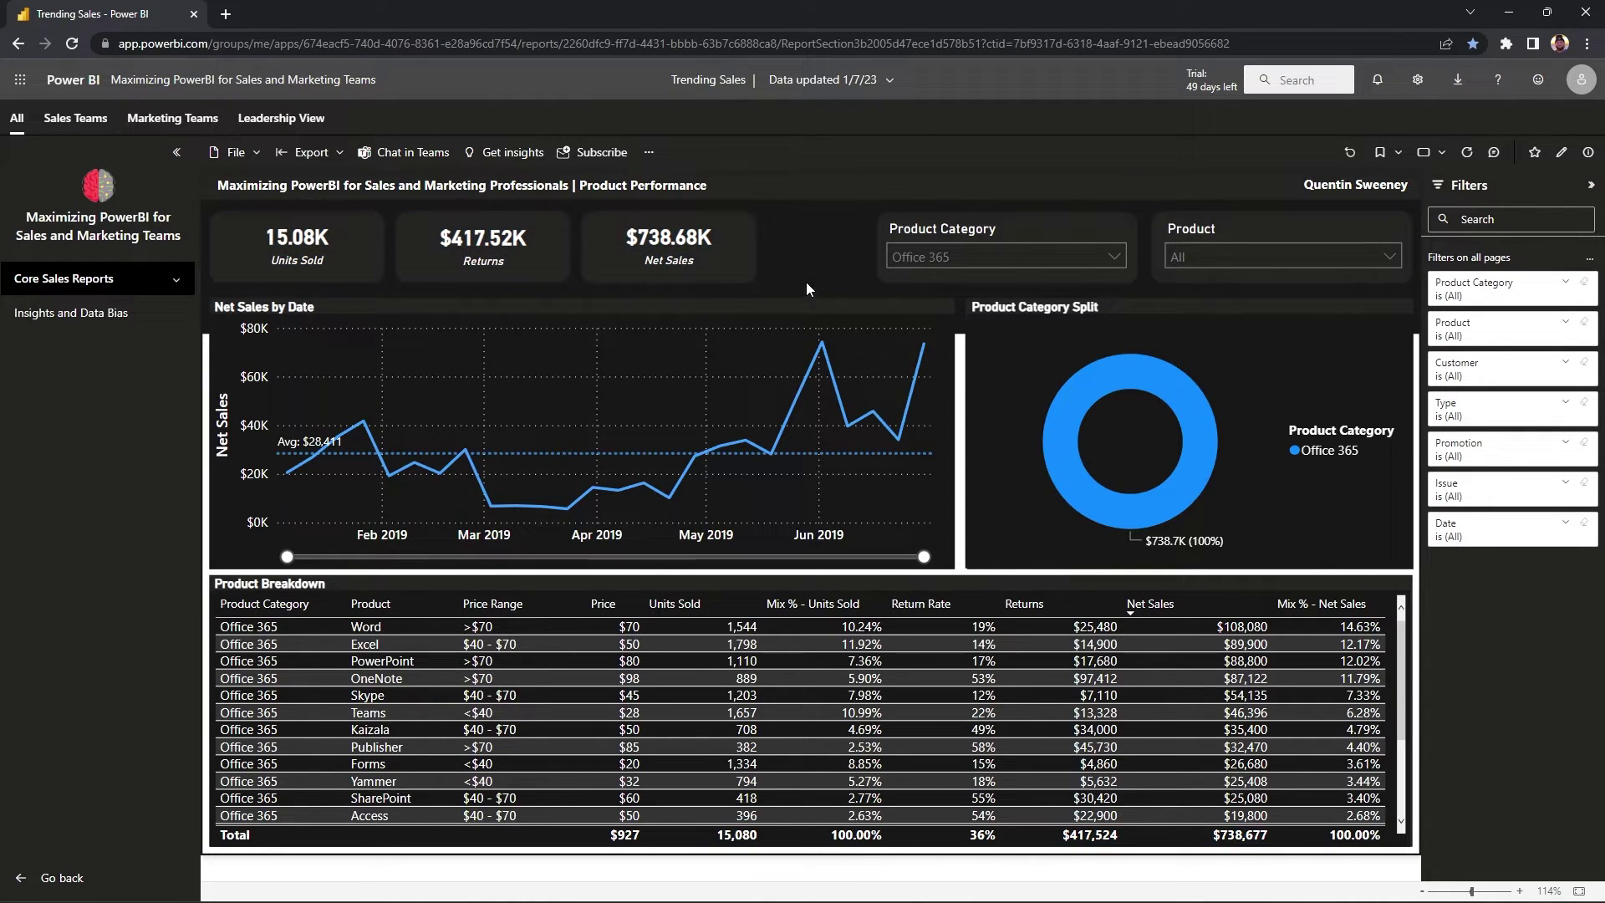
mouse_move(1003, 244)
click(1120, 238)
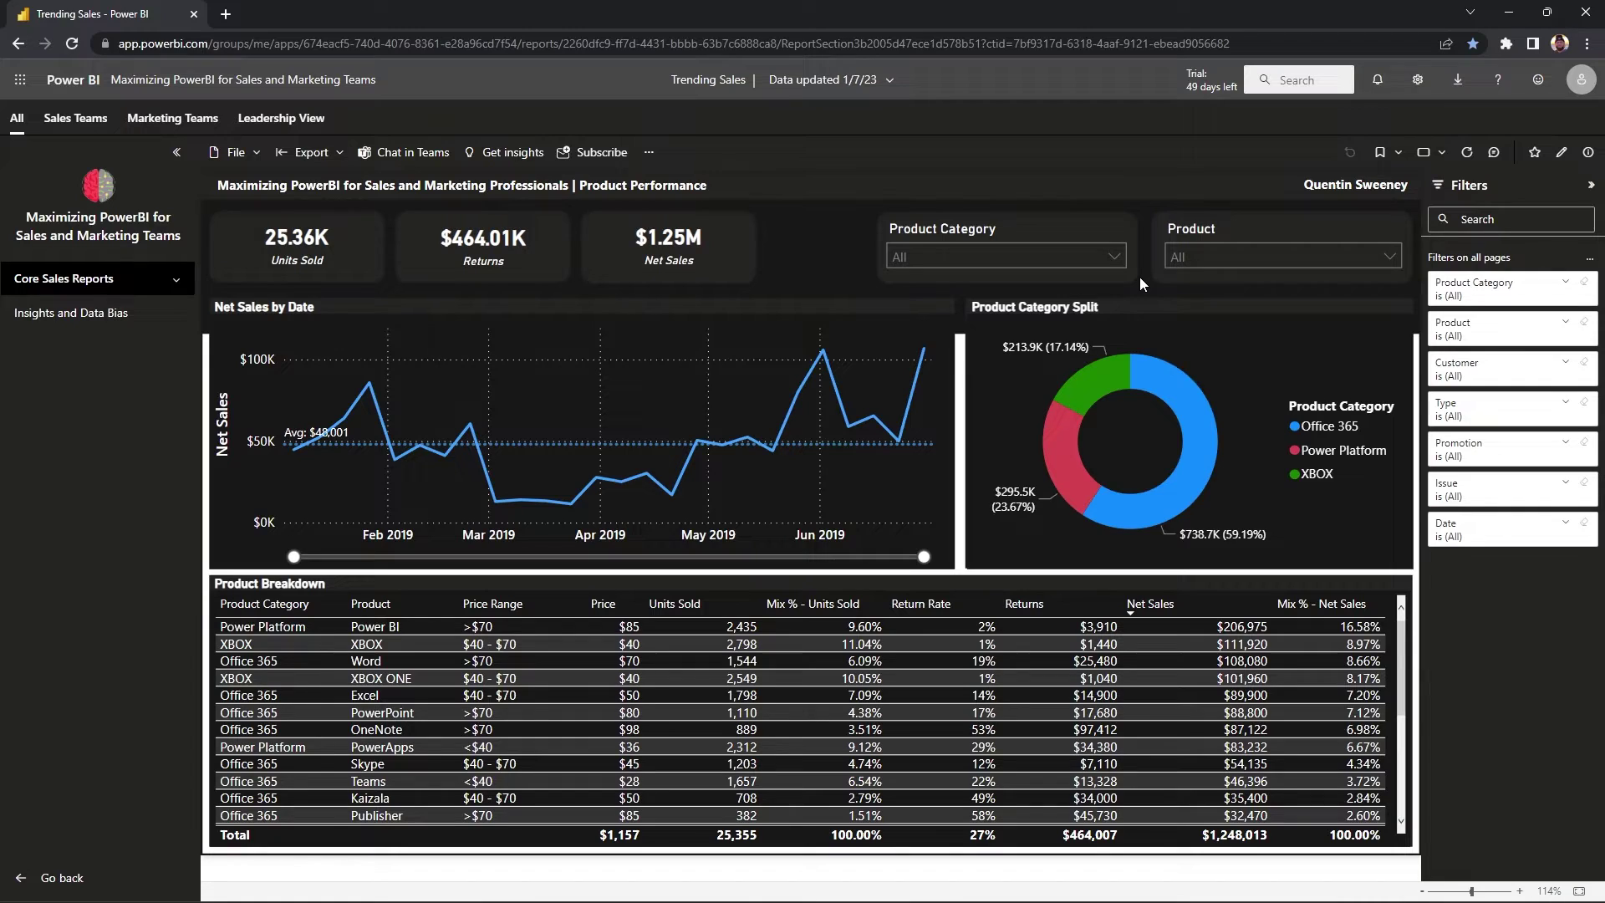
Select Excel, Power BI and PowerApps in the Product slicer, giving $380.11K net sales.
click(1256, 261)
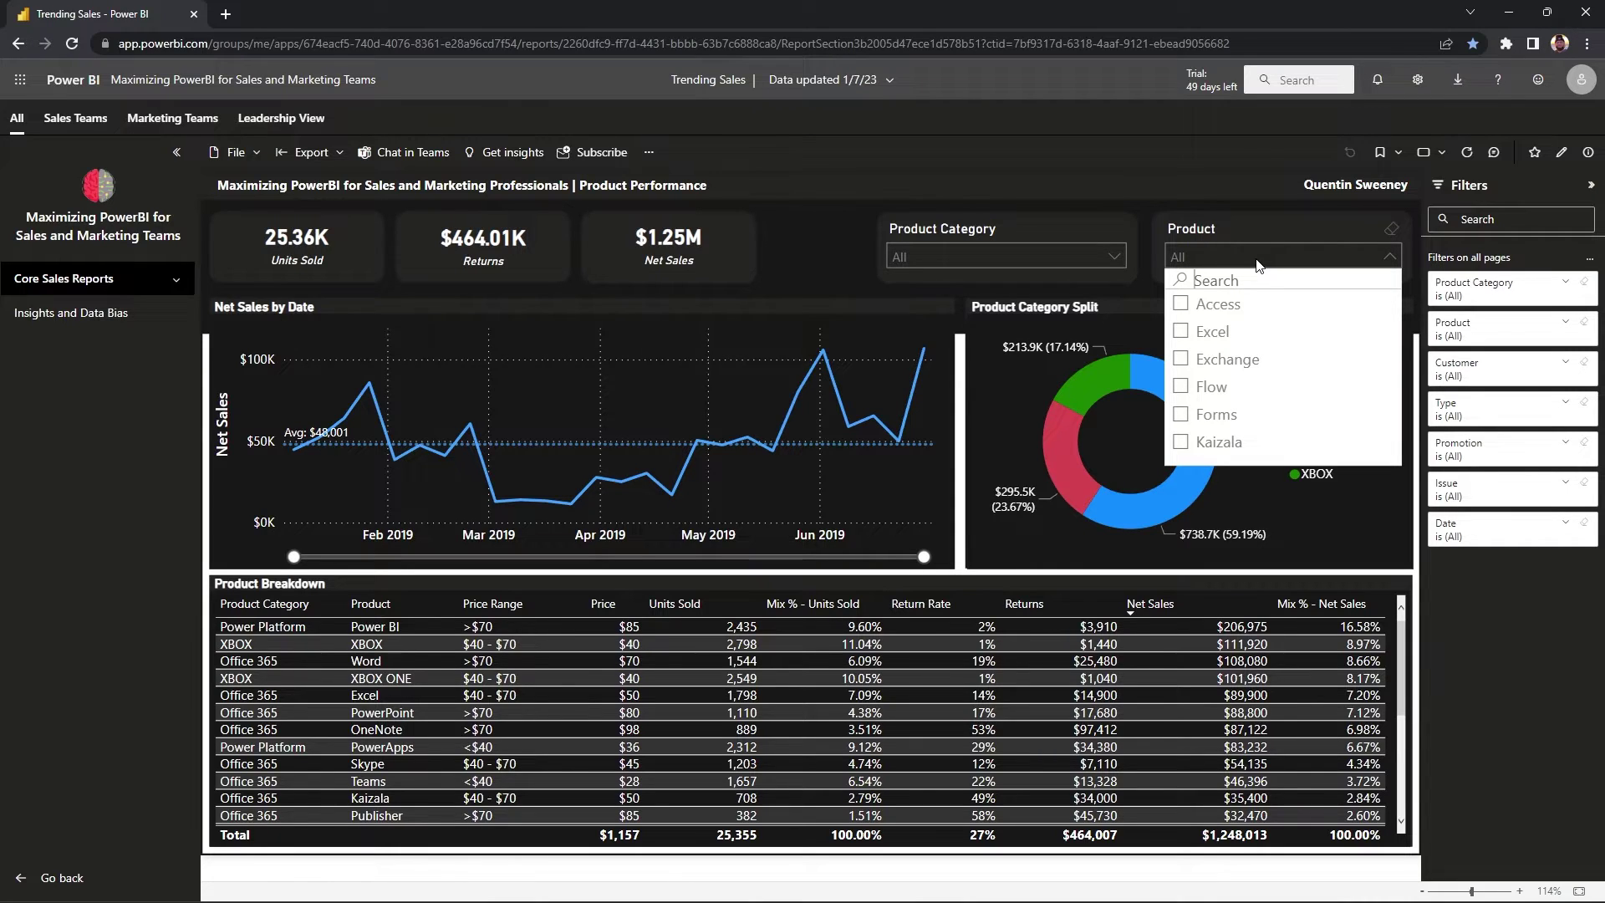
ctrl+click(1185, 332)
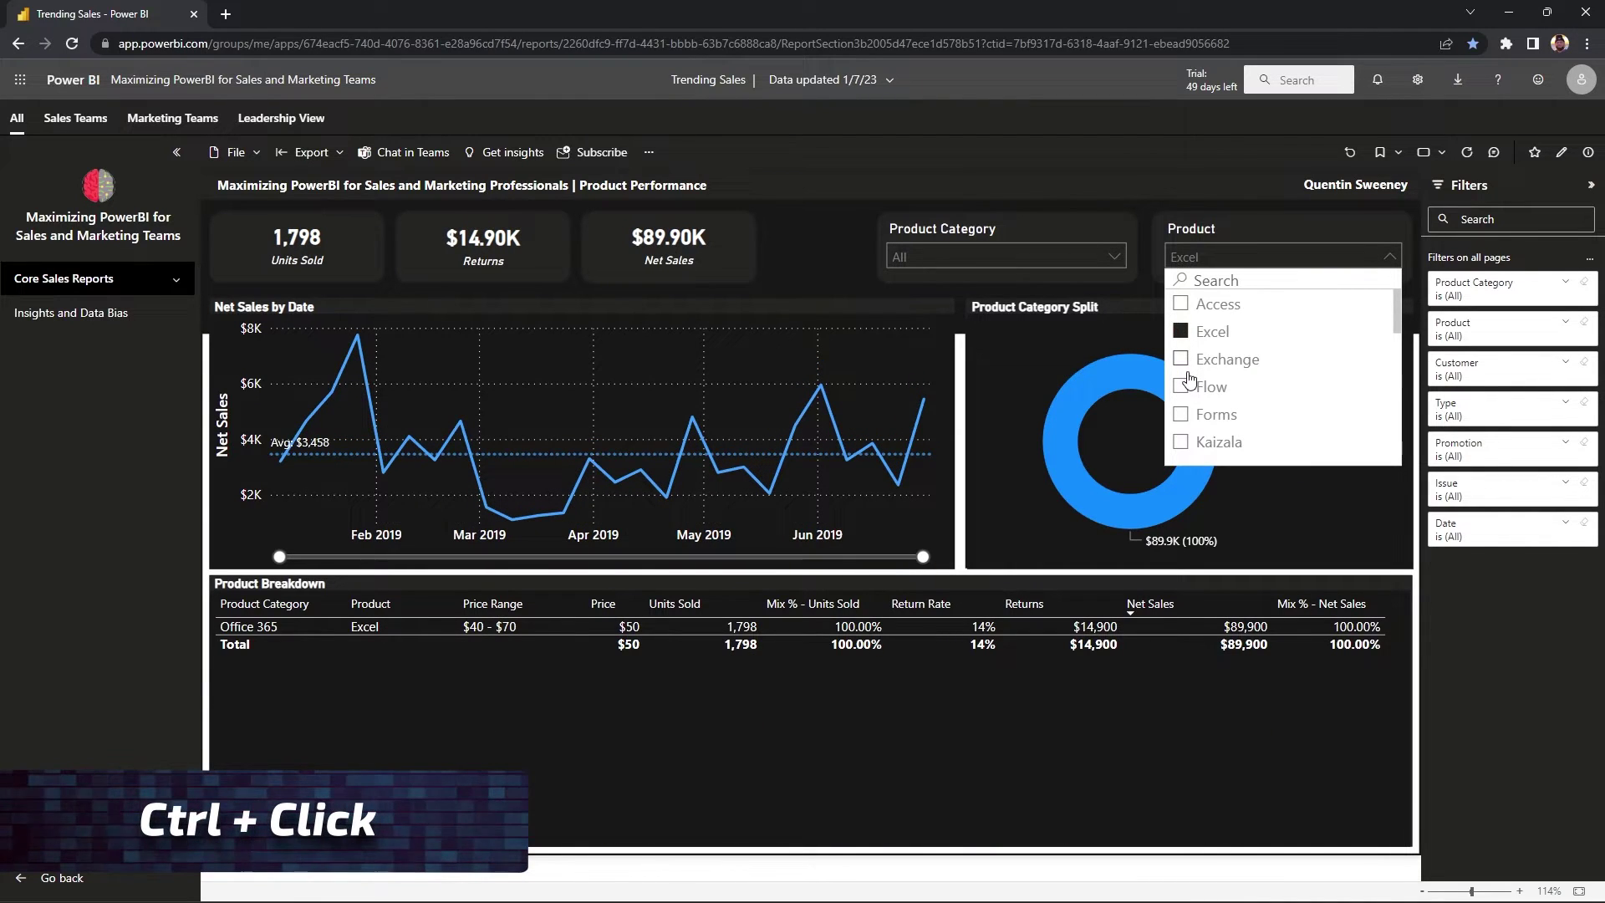
scroll(1191, 372, down, 2)
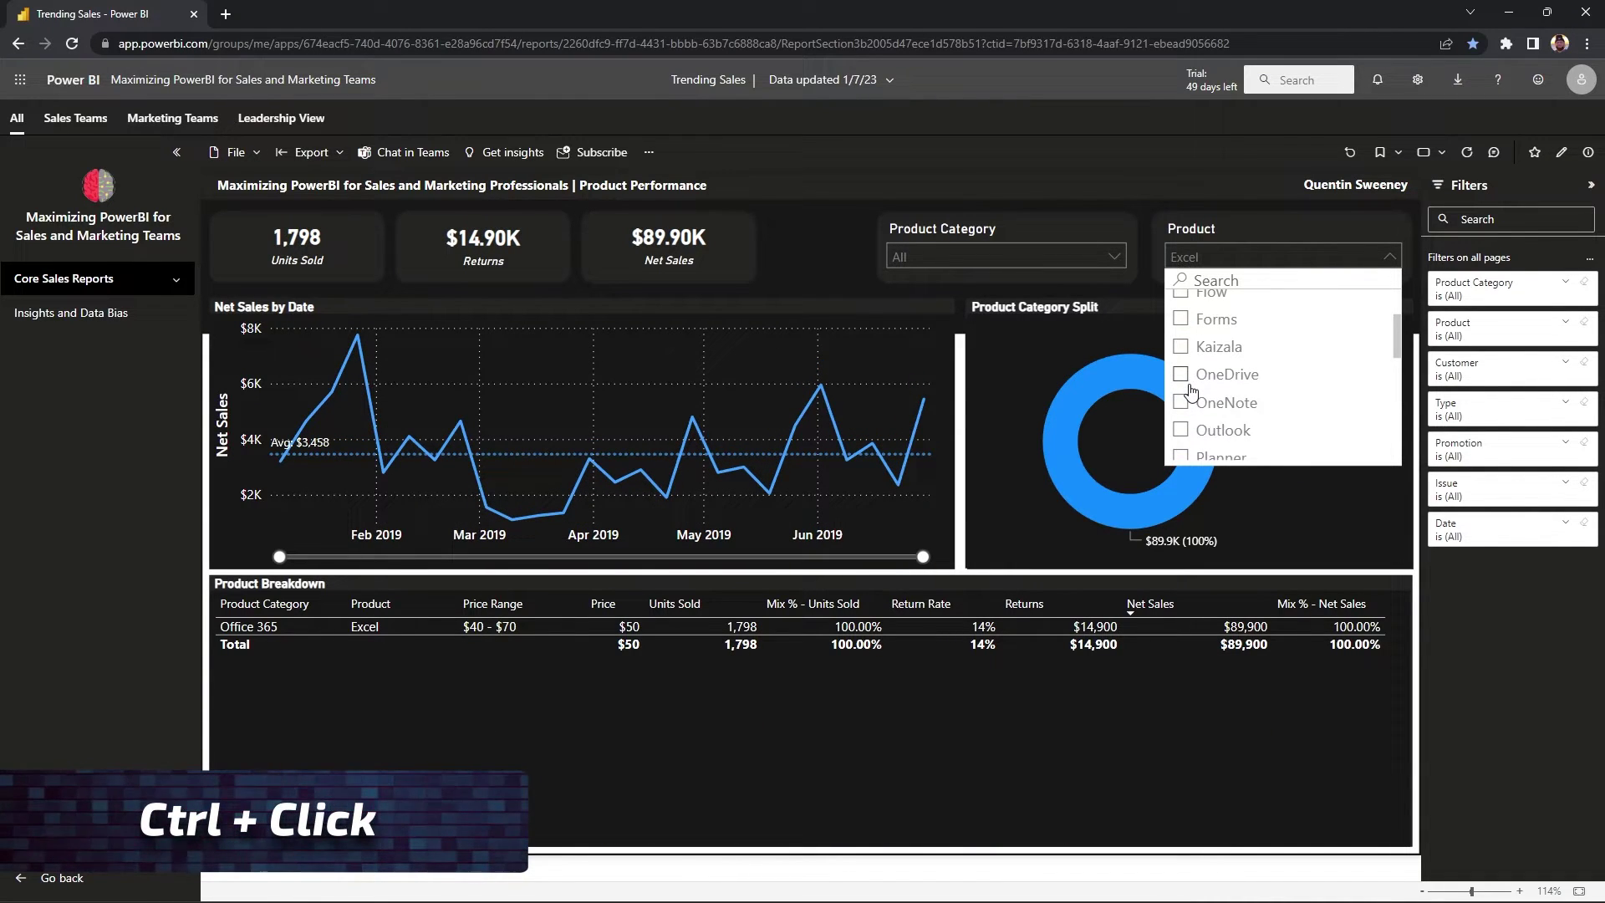
scroll(1191, 386, down, 2)
scroll(1191, 391, down, 2)
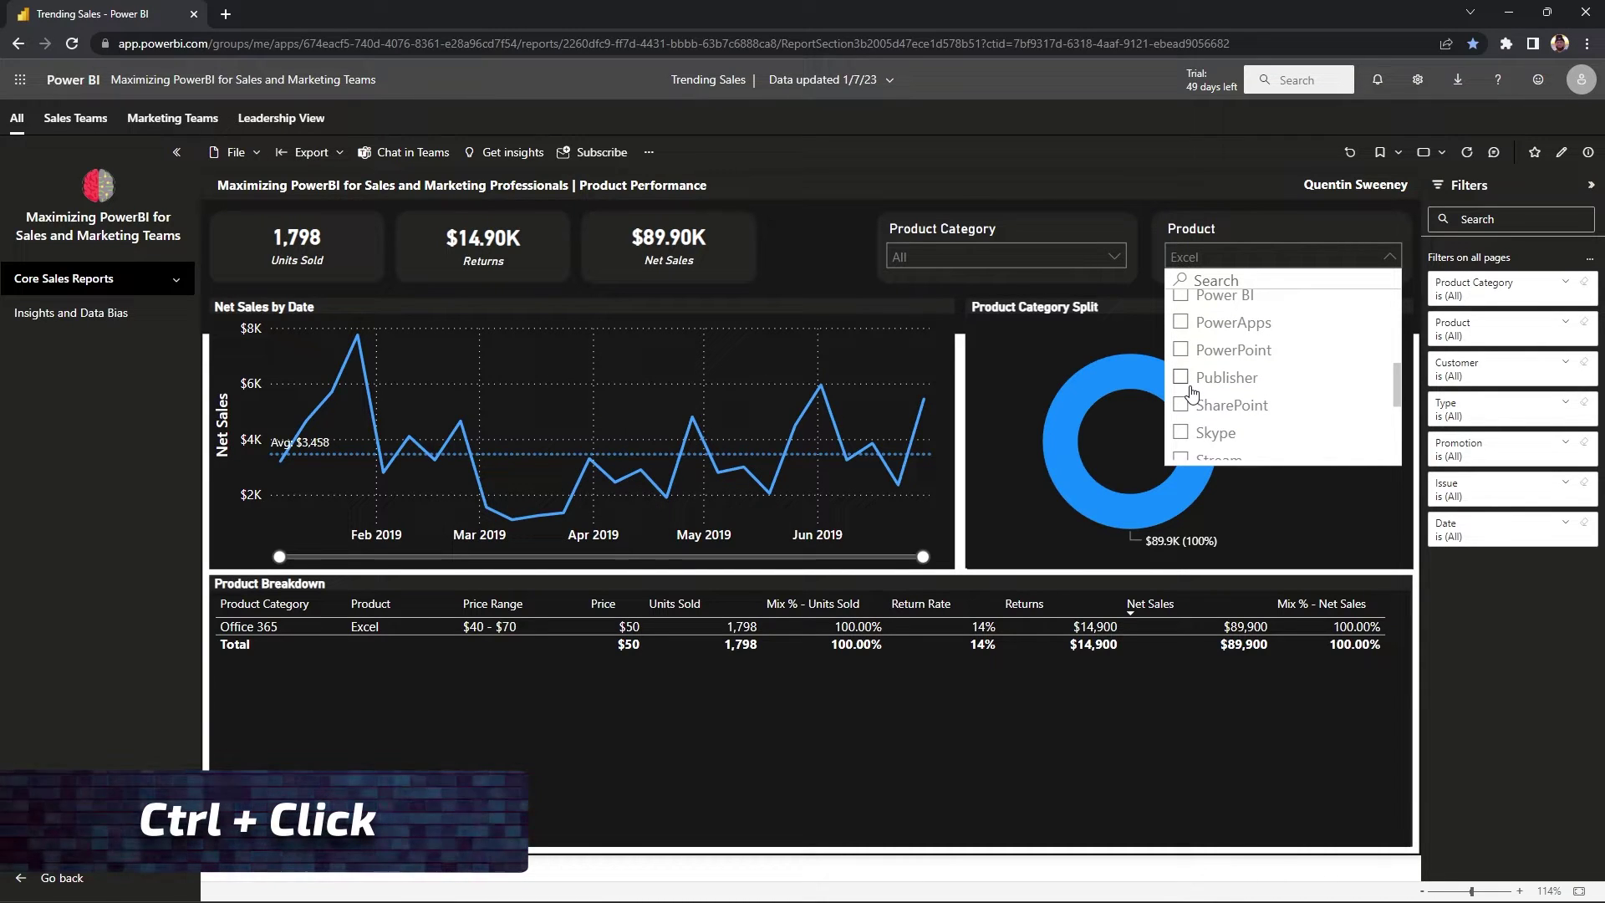
scroll(1191, 391, up, 2)
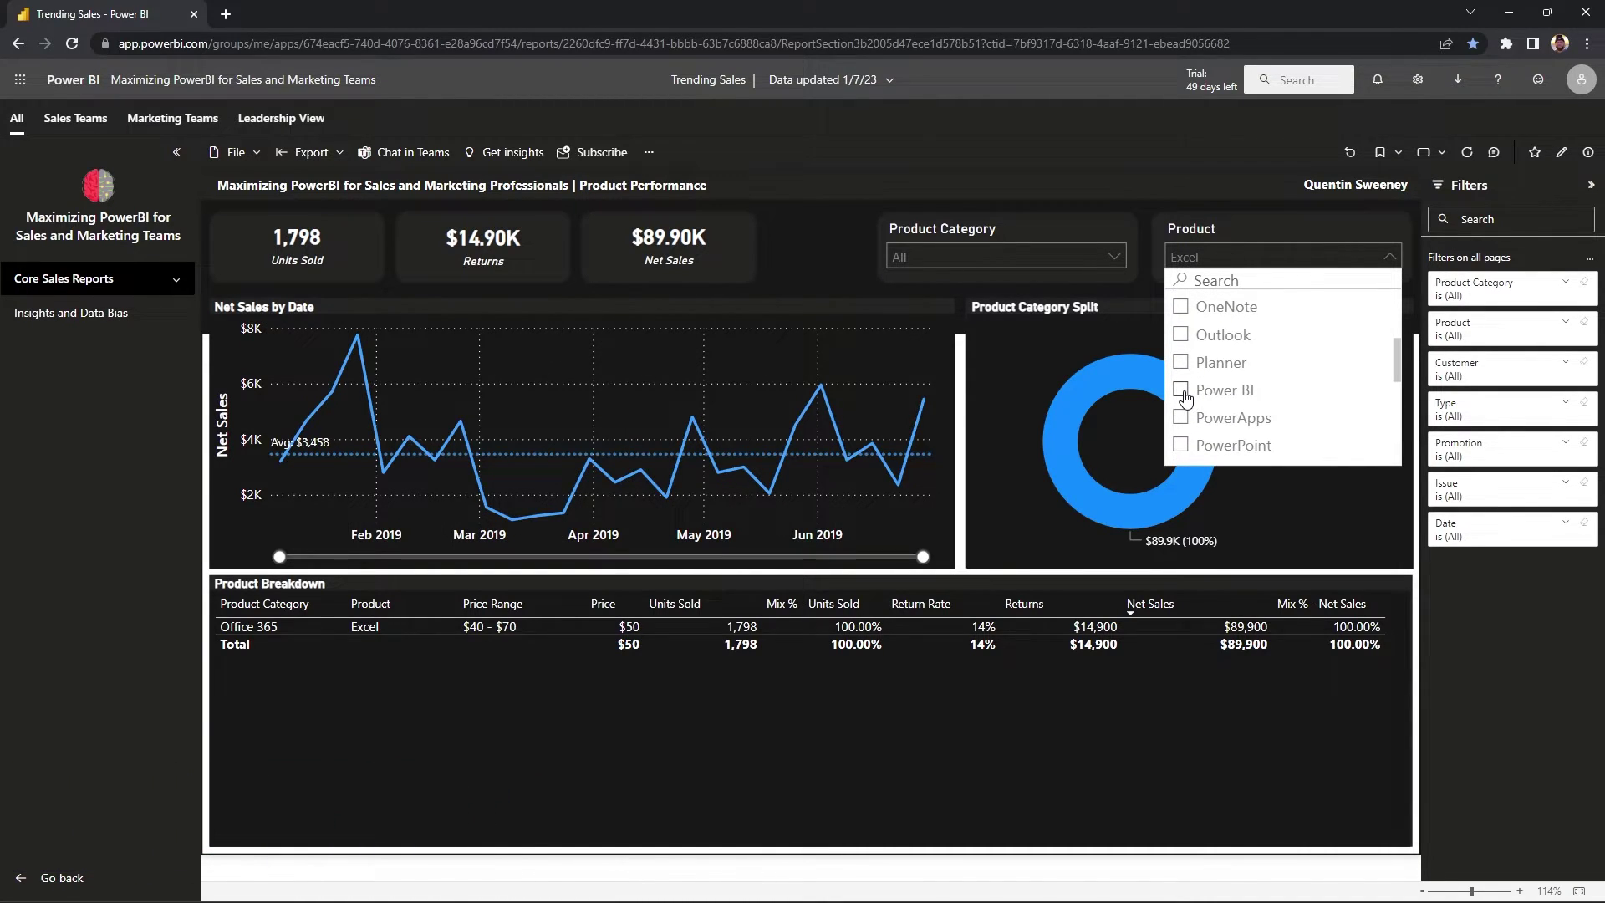
ctrl+click(1180, 390)
scroll(1247, 393, down, 1)
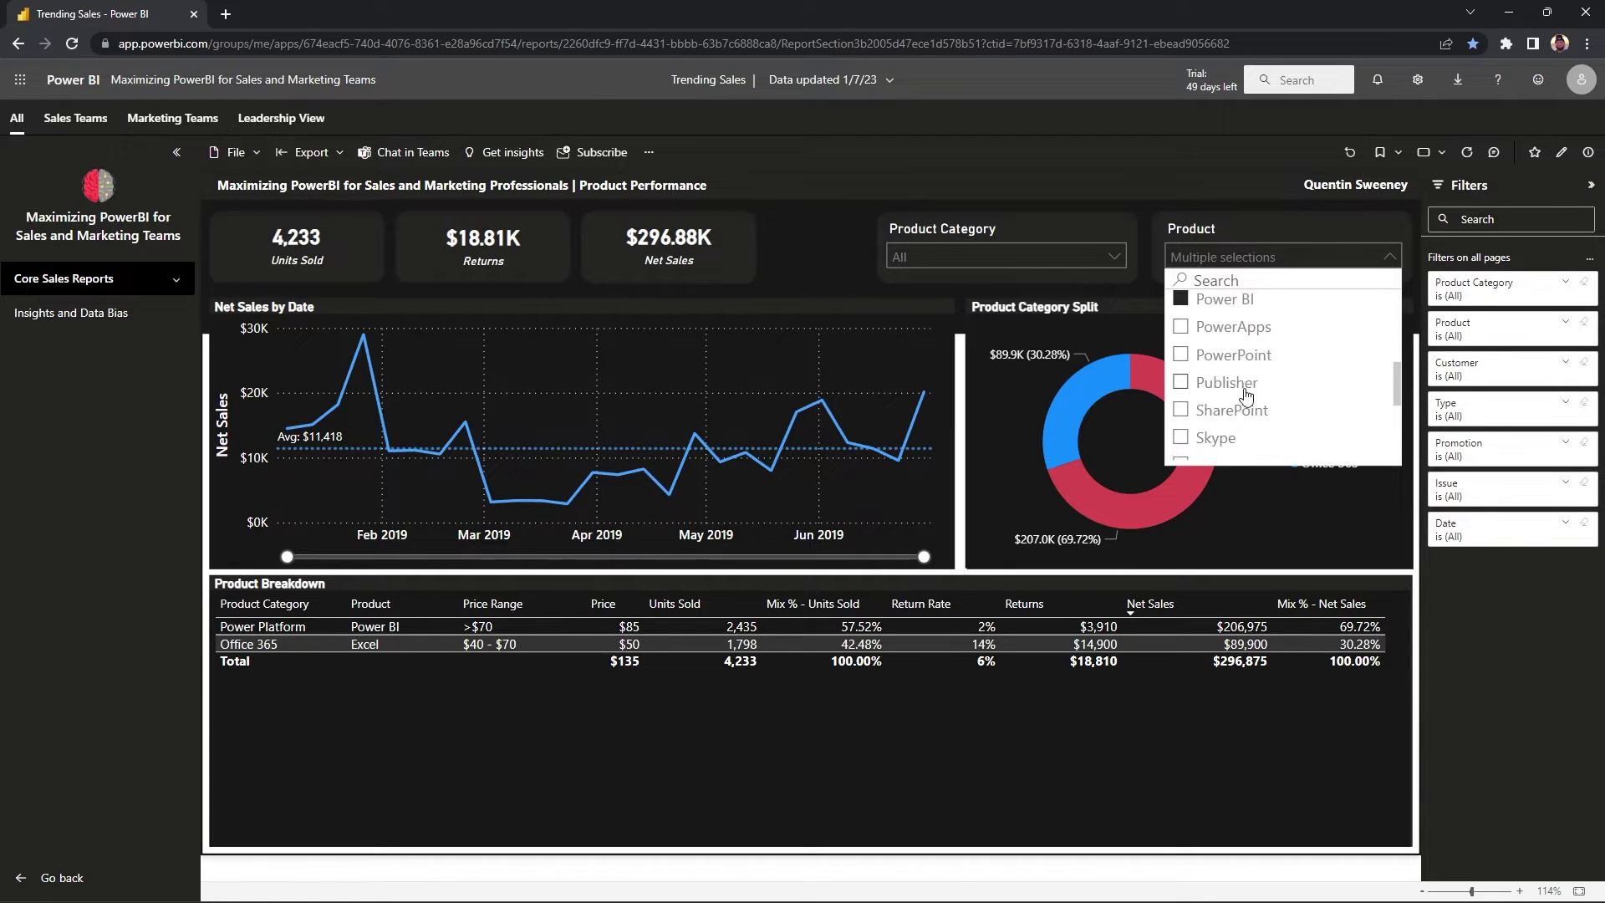
ctrl+click(1180, 322)
scroll(1246, 393, up, 1)
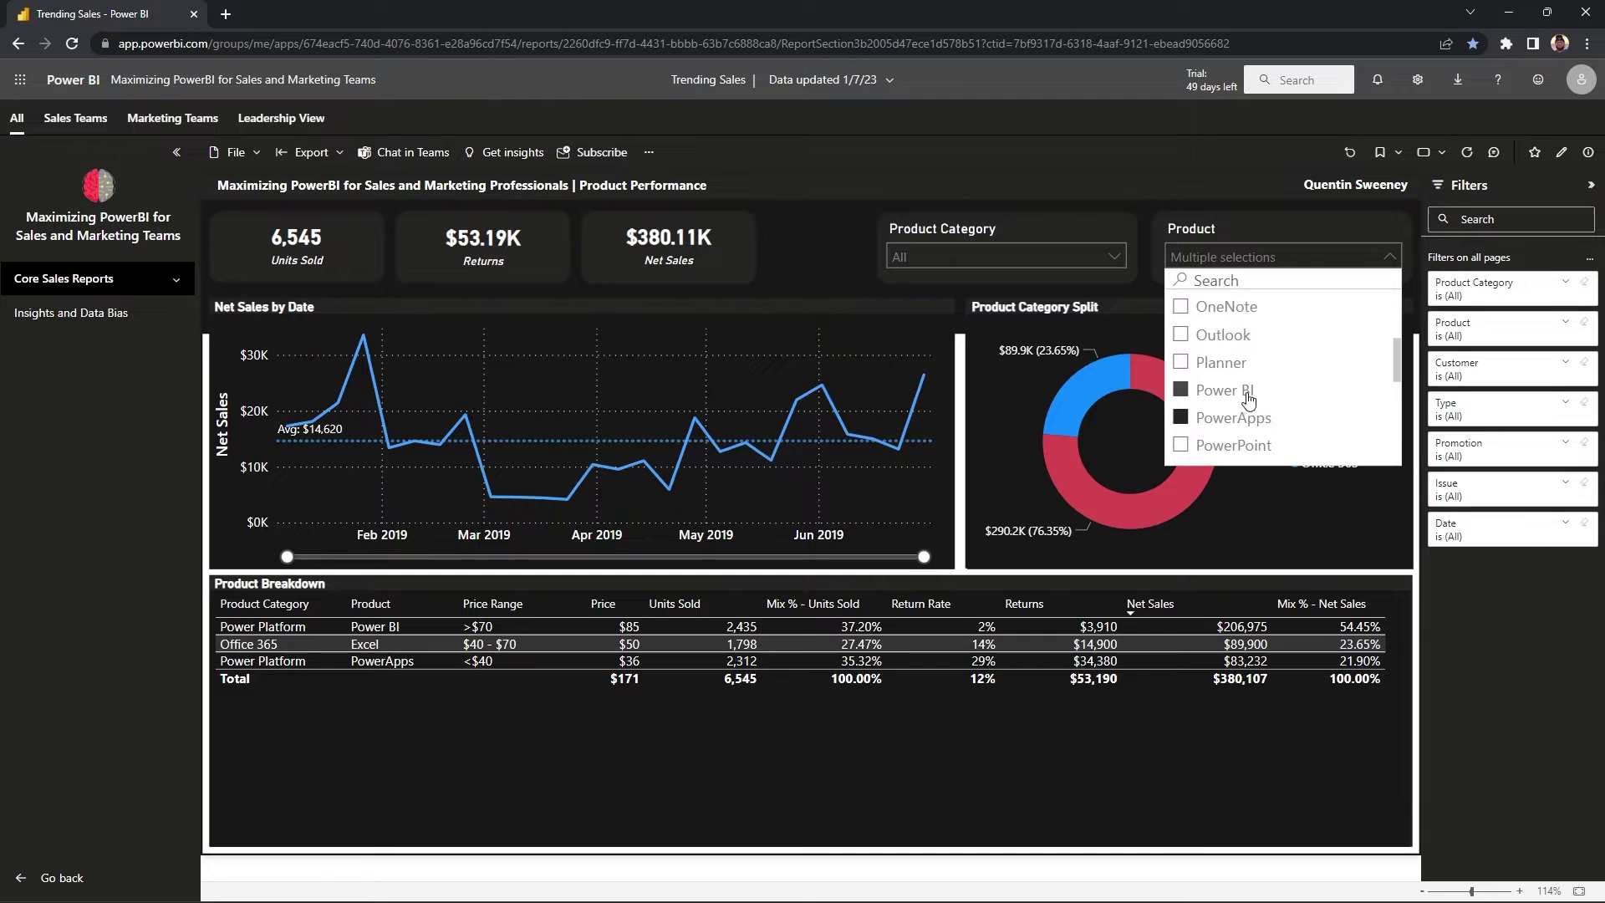
click(1391, 260)
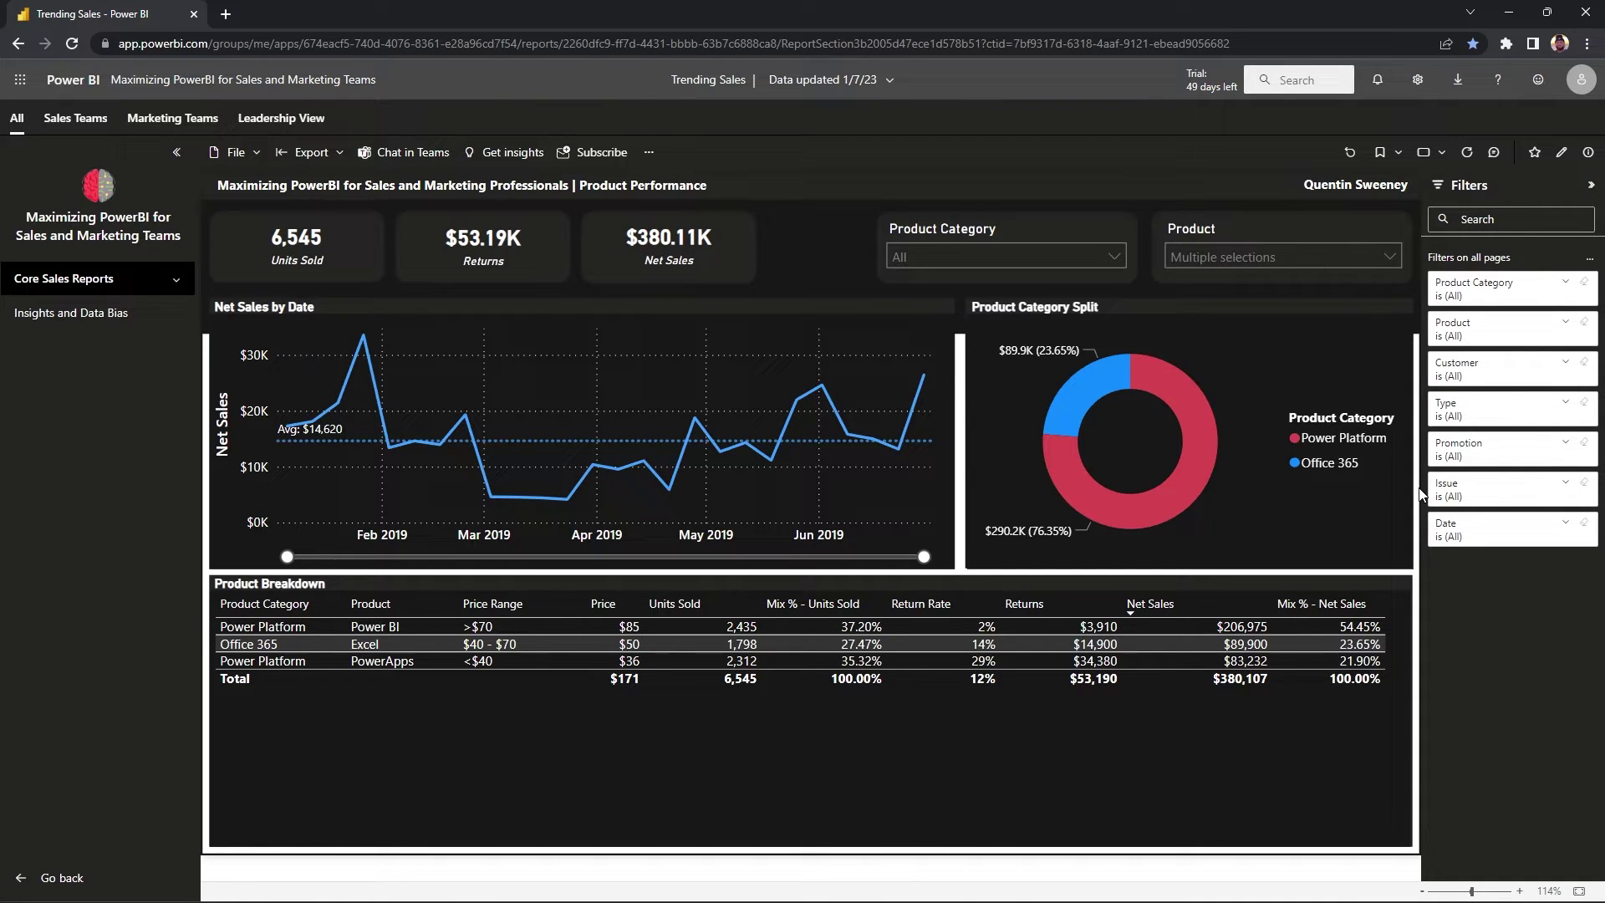
mouse_move(293, 668)
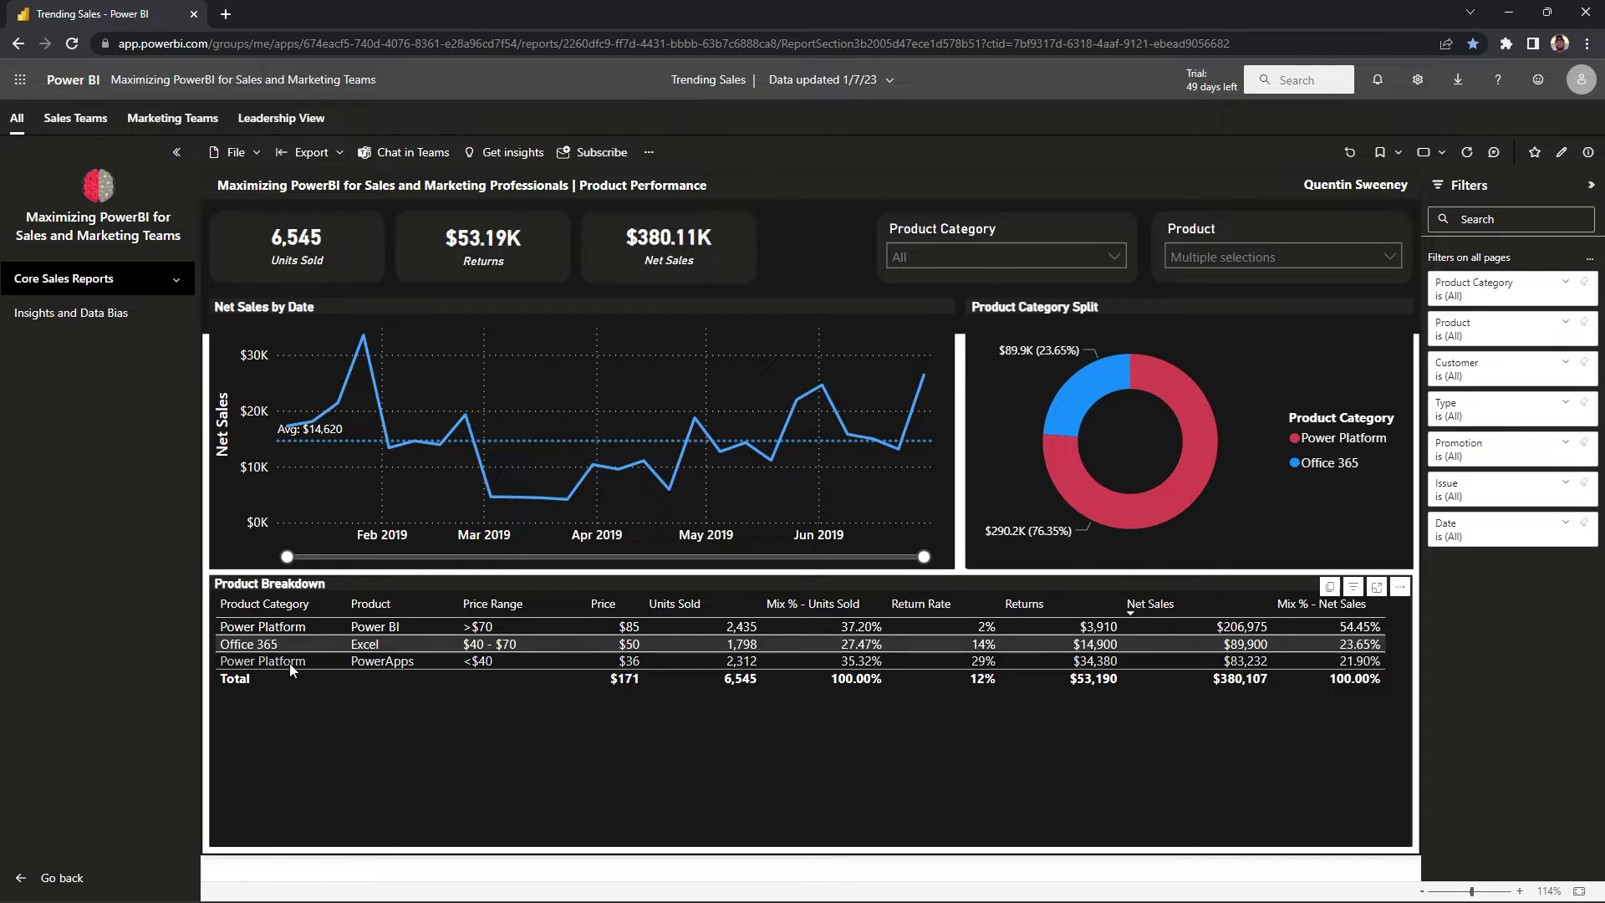
mouse_move(1282, 238)
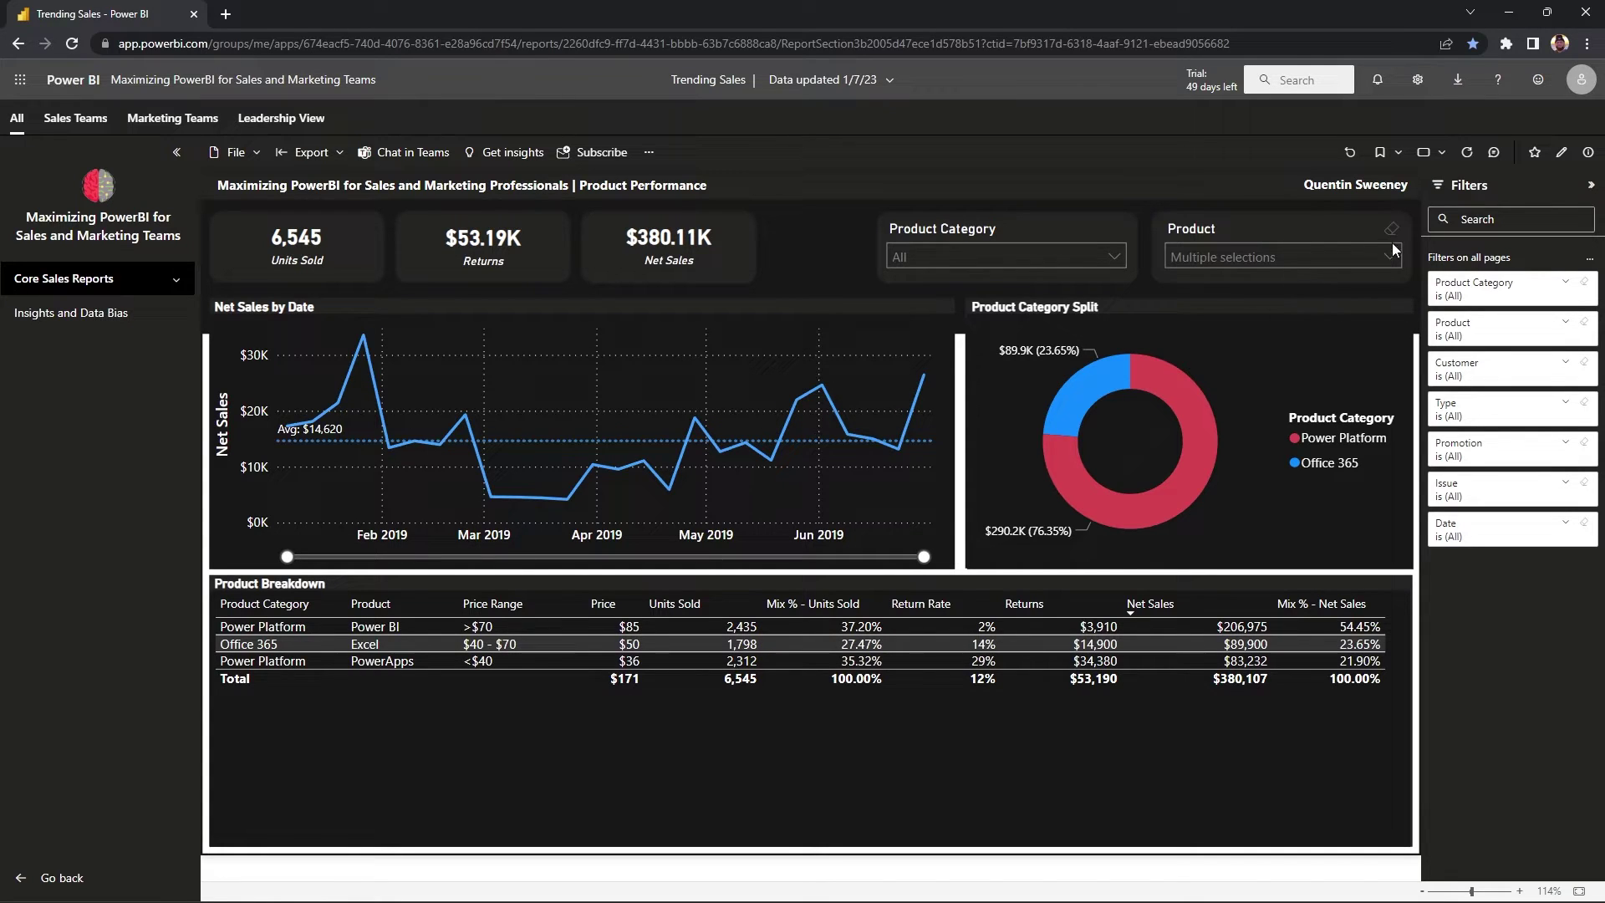
Clear the Product slicer selection, returning net sales to $1.25M.
click(1399, 241)
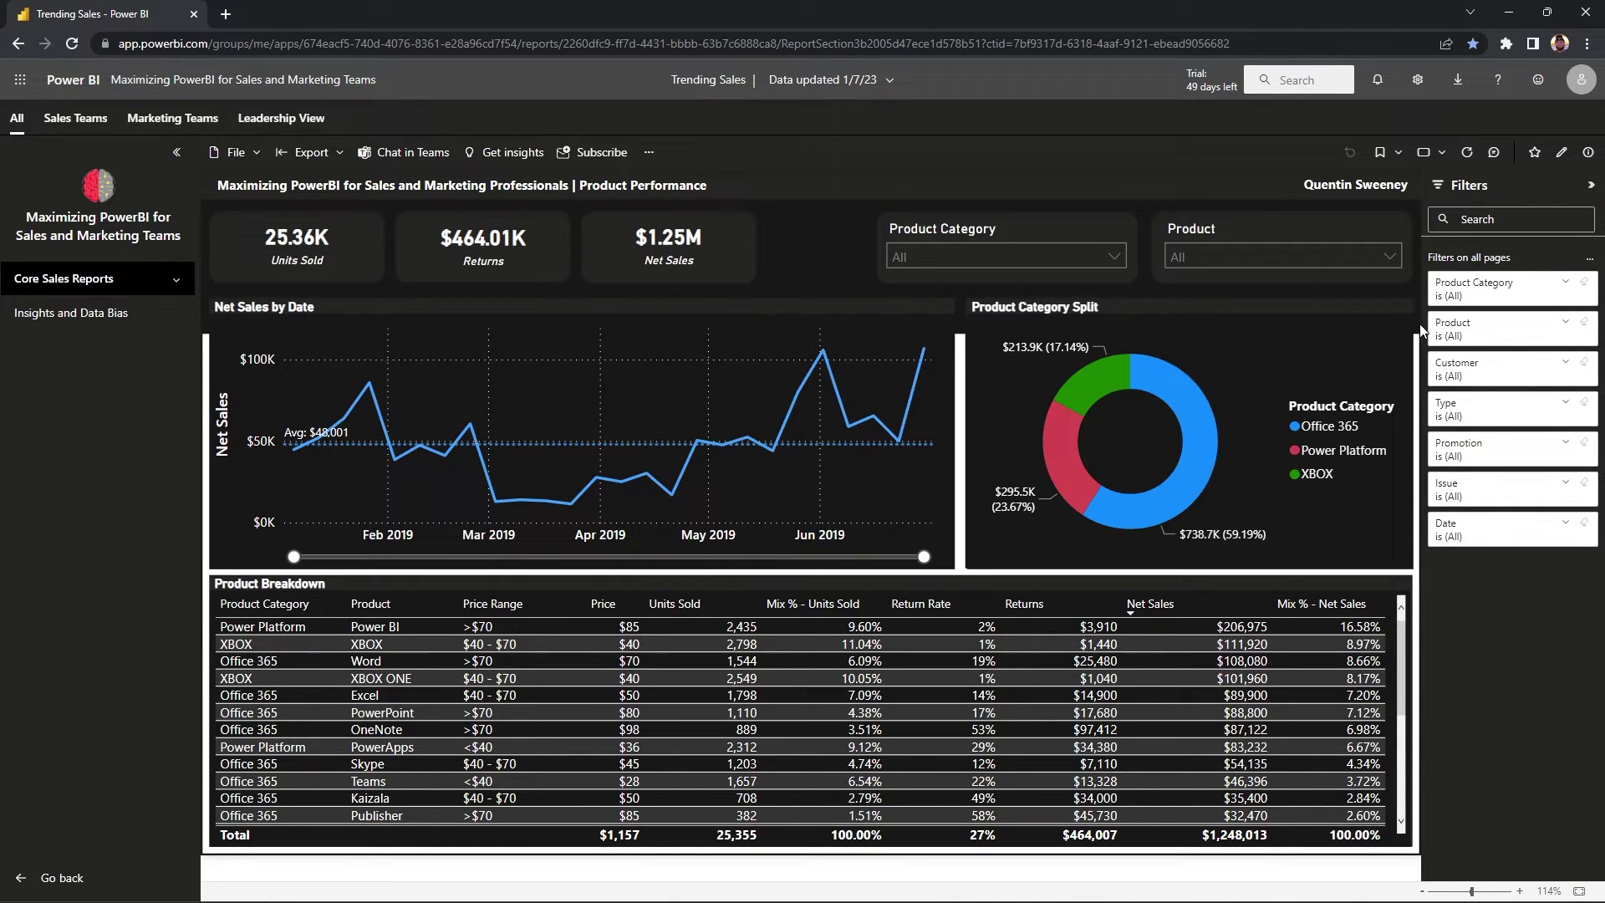
Set the Filters pane Product Category filter to Office 365, giving $738.68K net sales.
click(1497, 293)
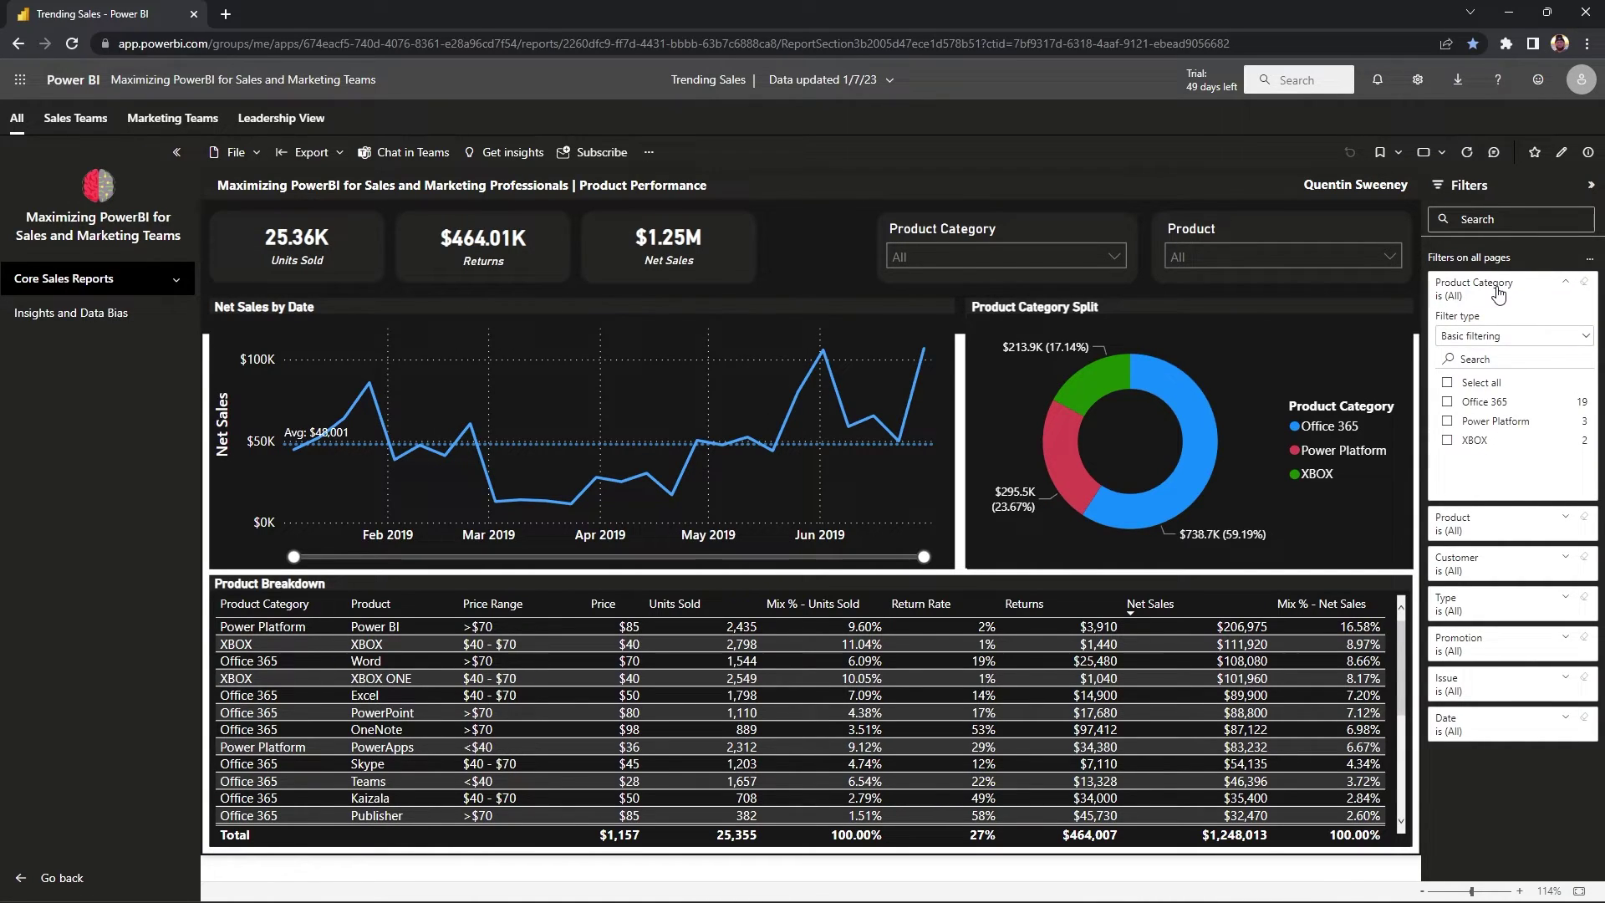
click(1448, 405)
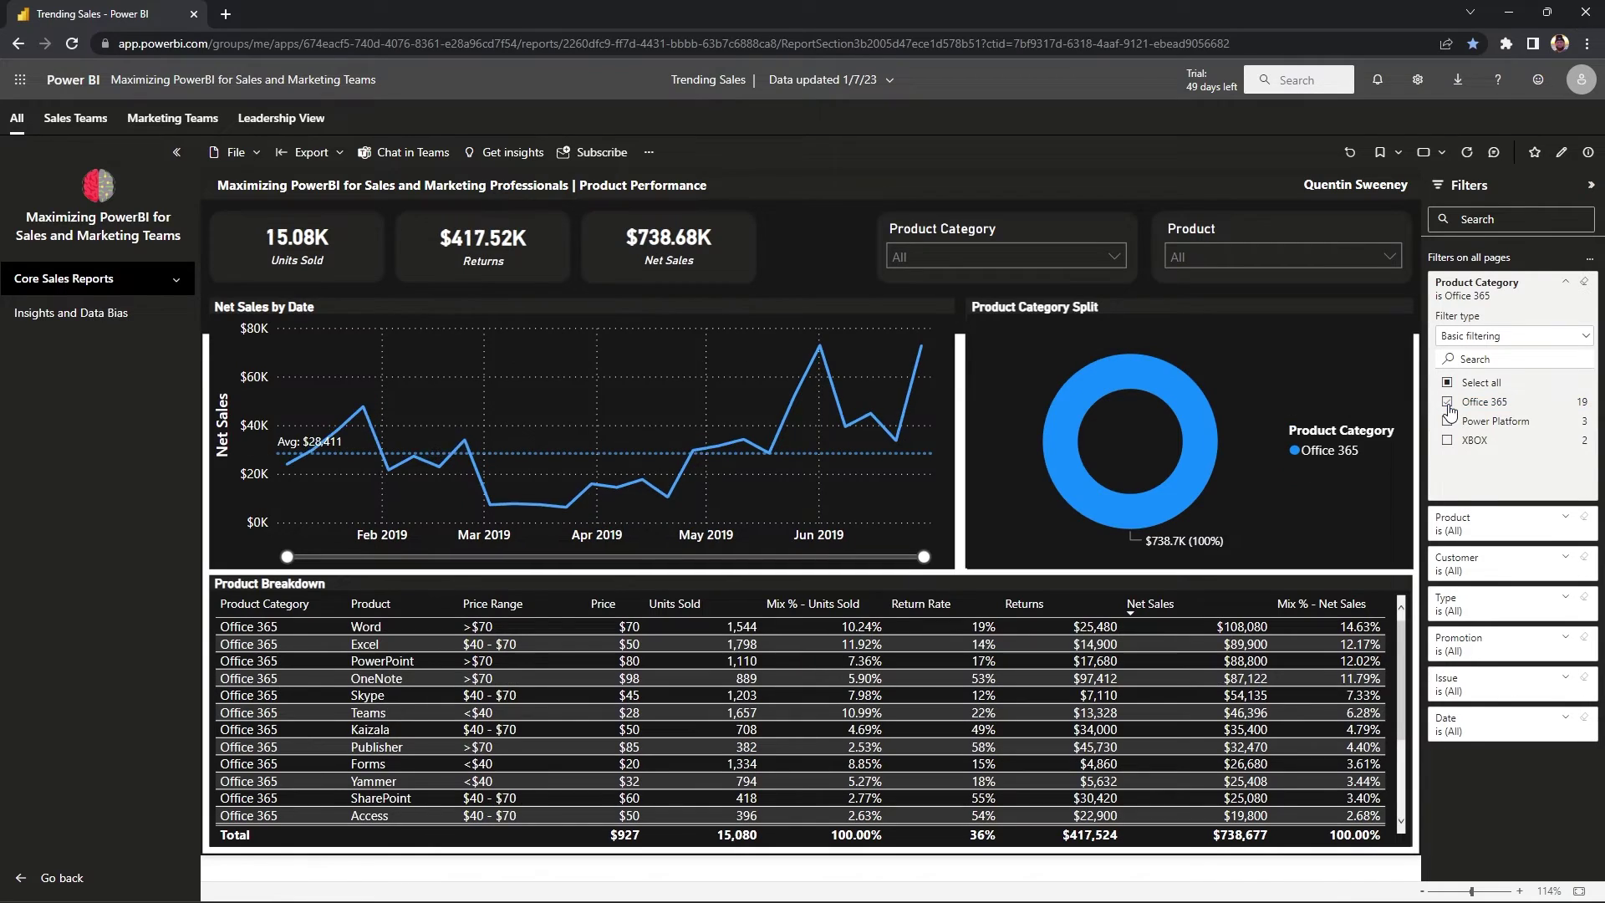
click(1483, 296)
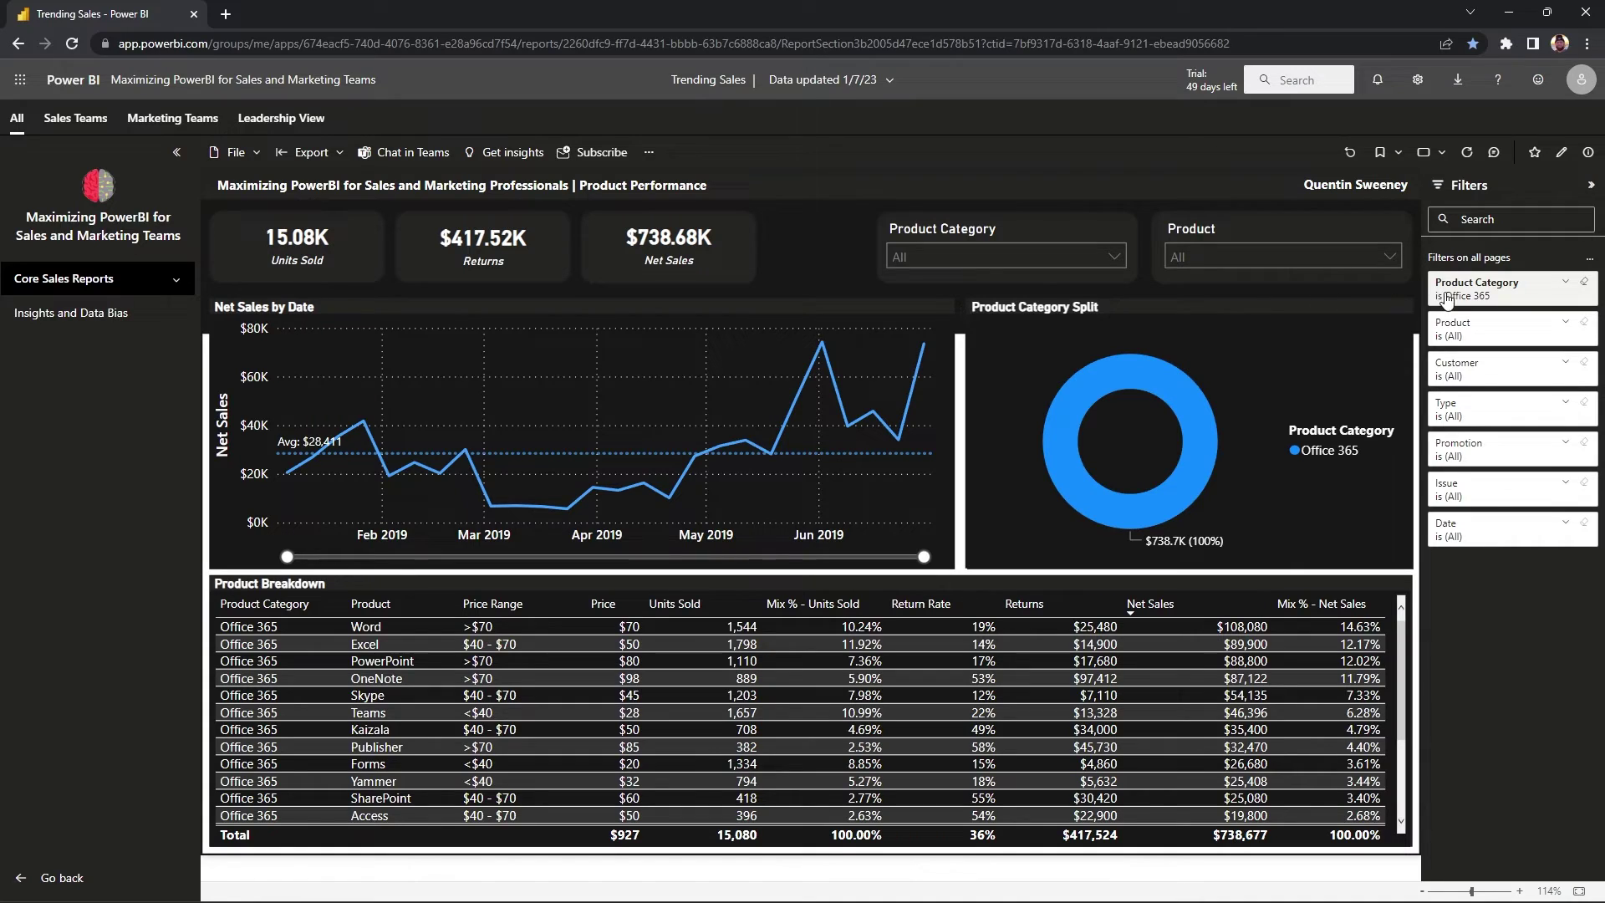
Clear the category filter and restrict the Product filter to Excel, Power BI and PowerApps.
click(1585, 286)
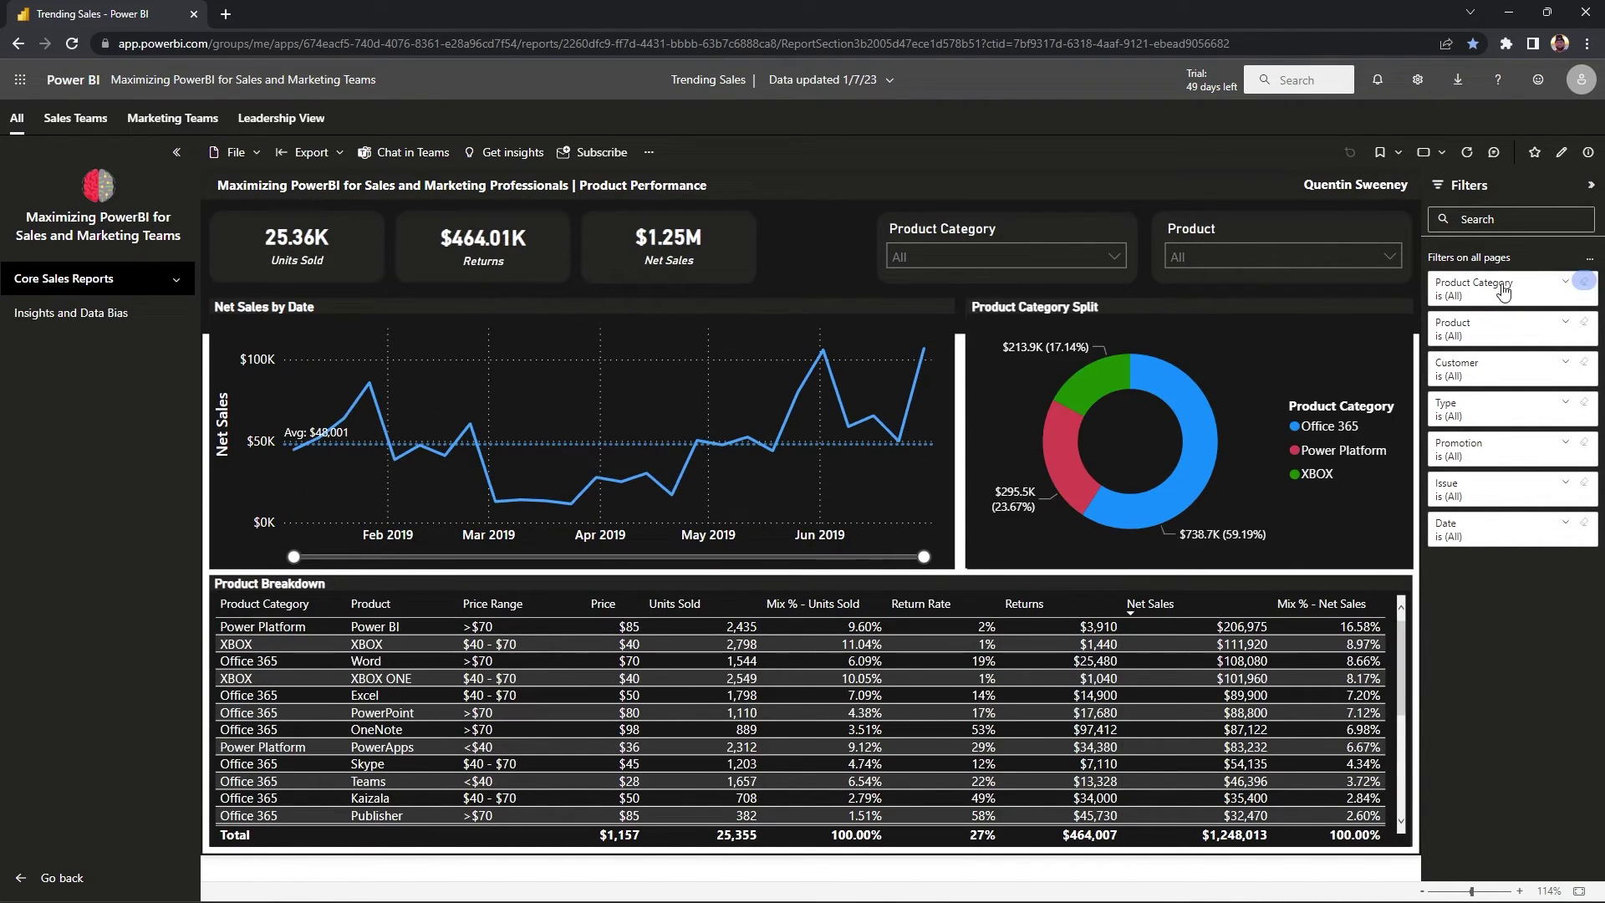
click(1472, 329)
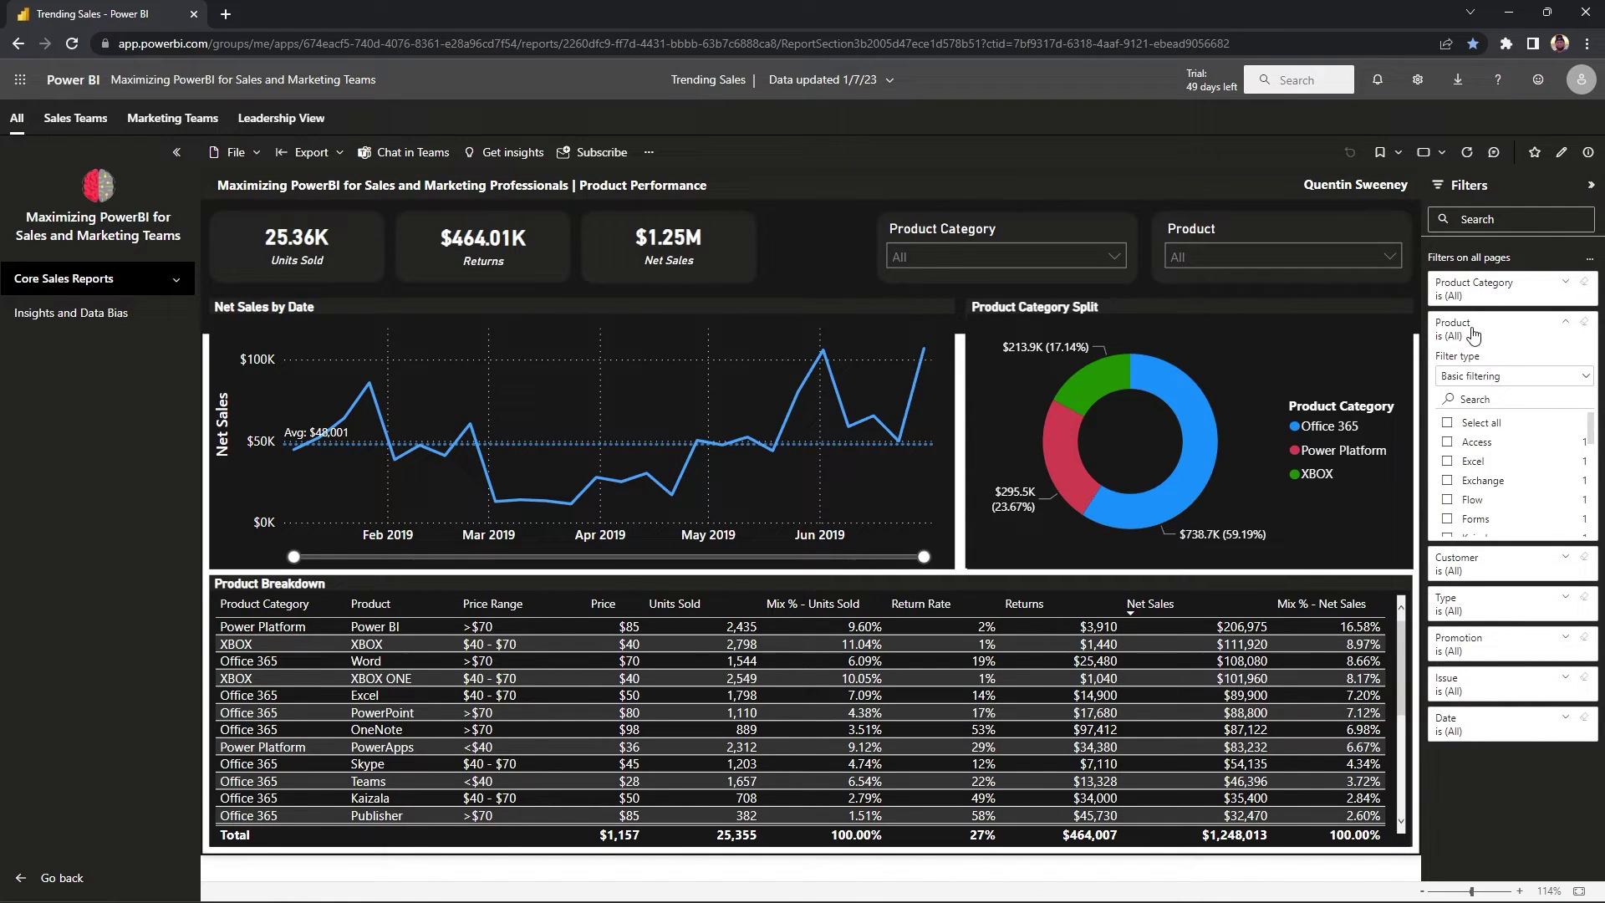
click(1448, 462)
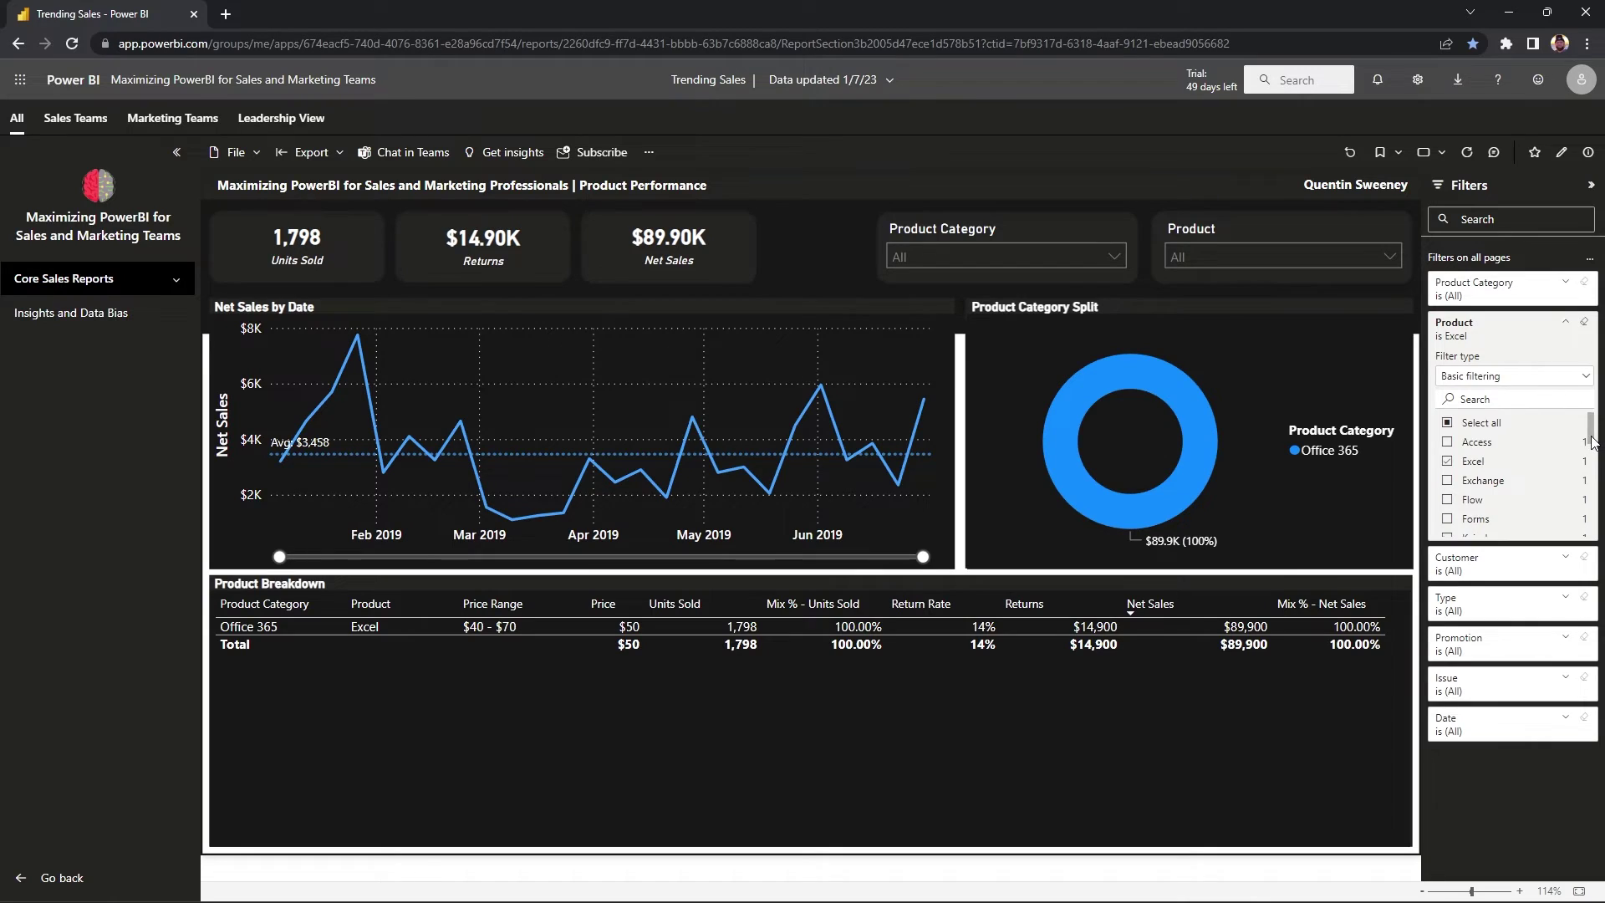
drag(1592, 442, 1592, 463)
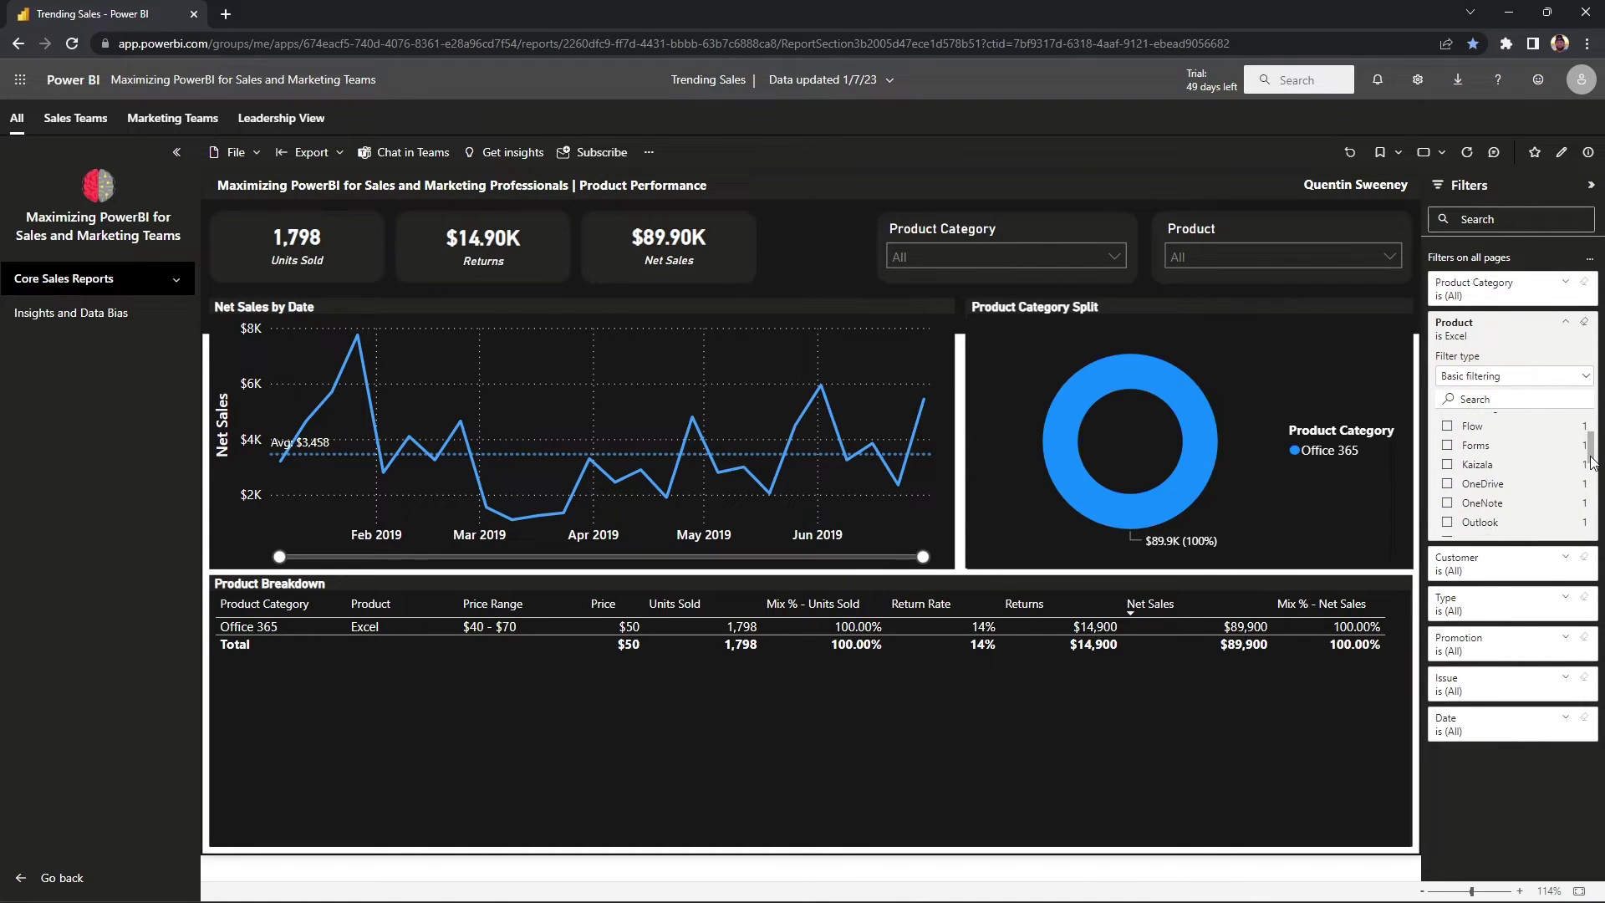
drag(1592, 462, 1592, 478)
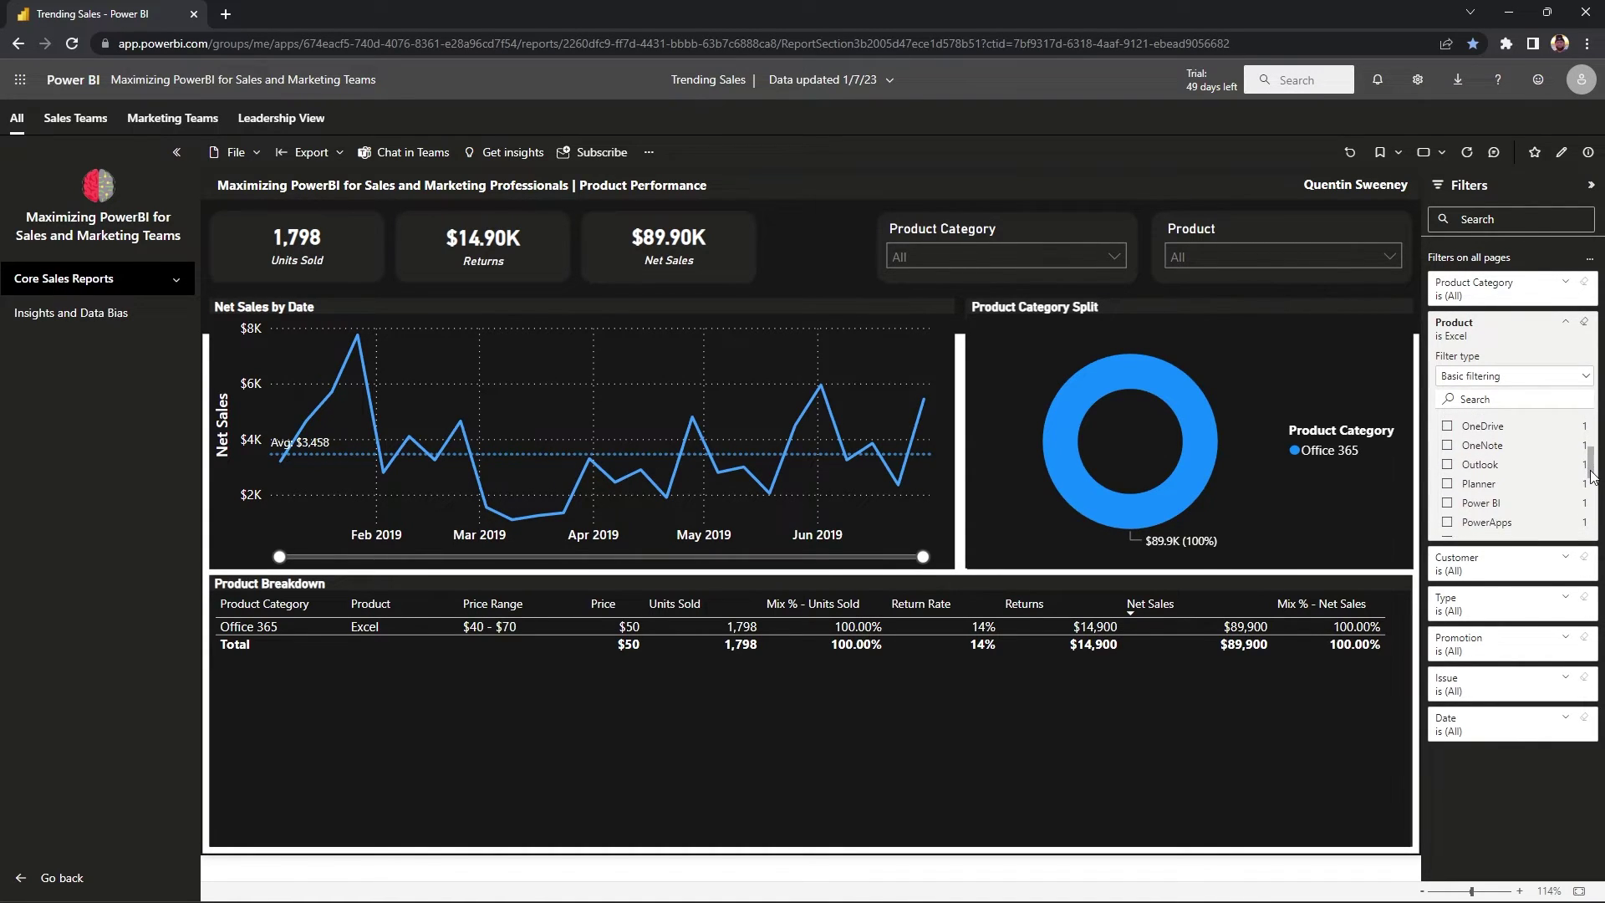
click(1503, 504)
click(1485, 523)
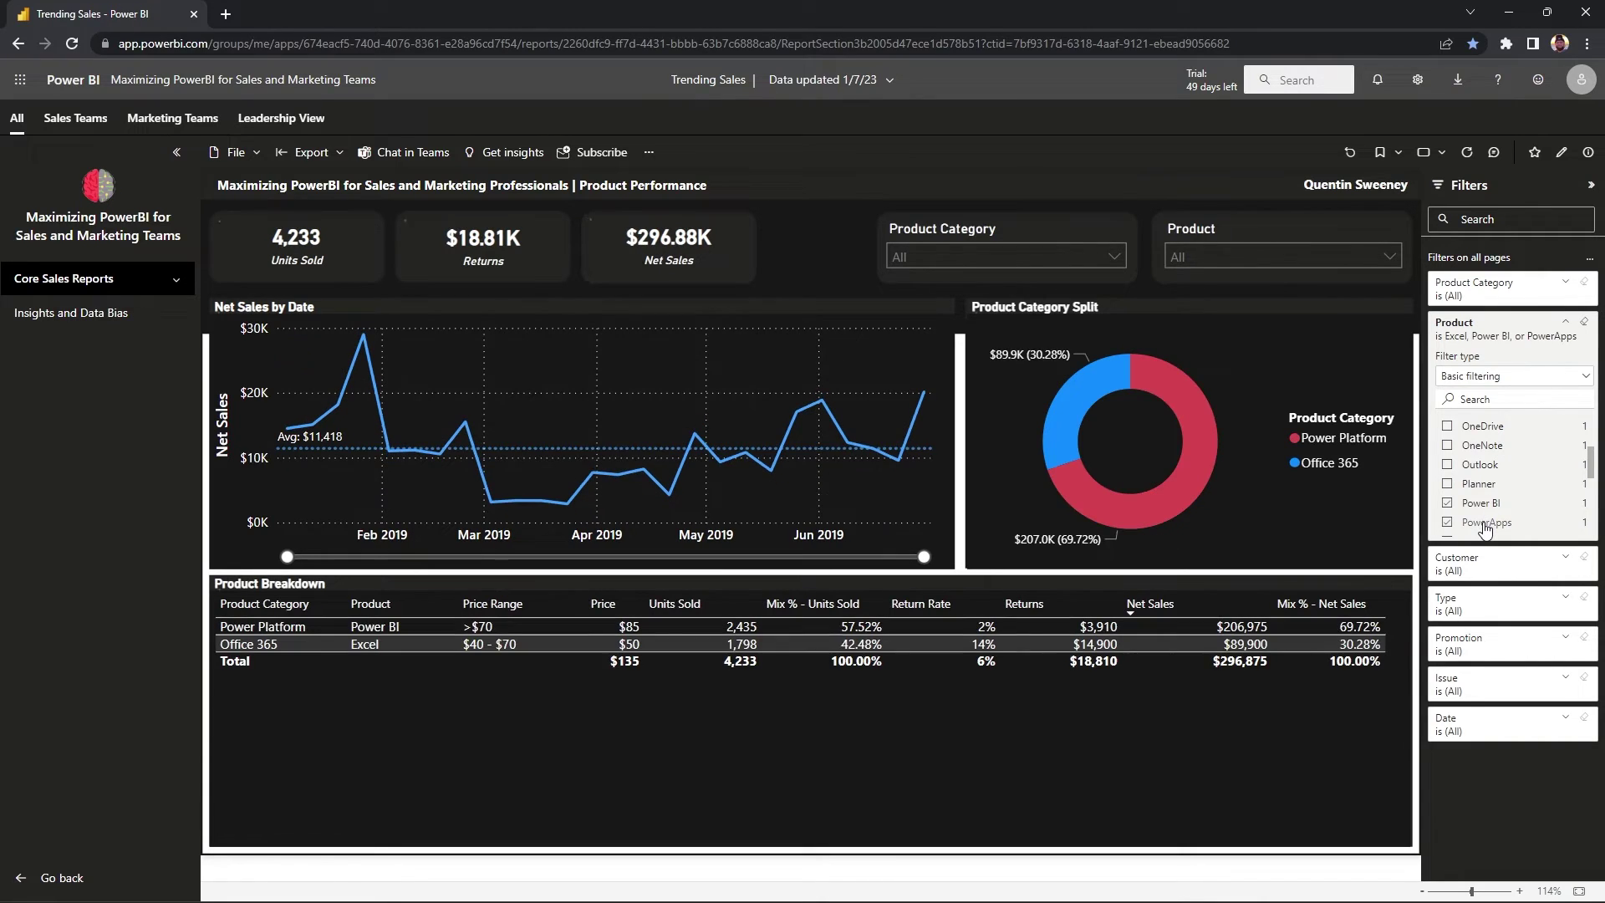
click(1542, 327)
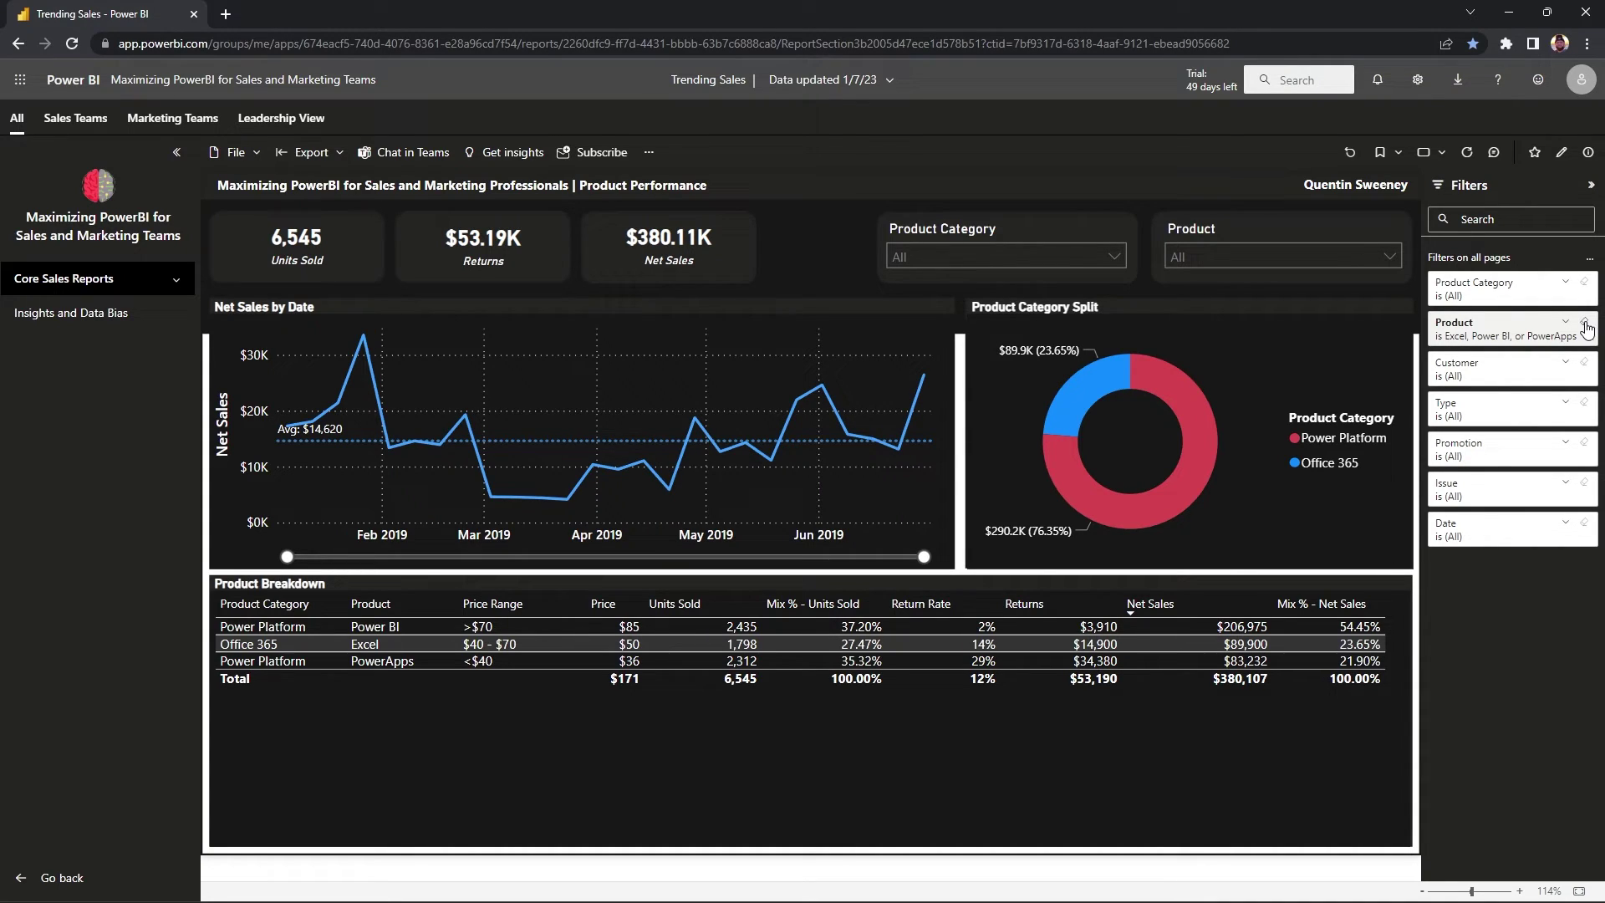
Clear the Product filter and set the Product Category filter to Office 365.
click(1584, 324)
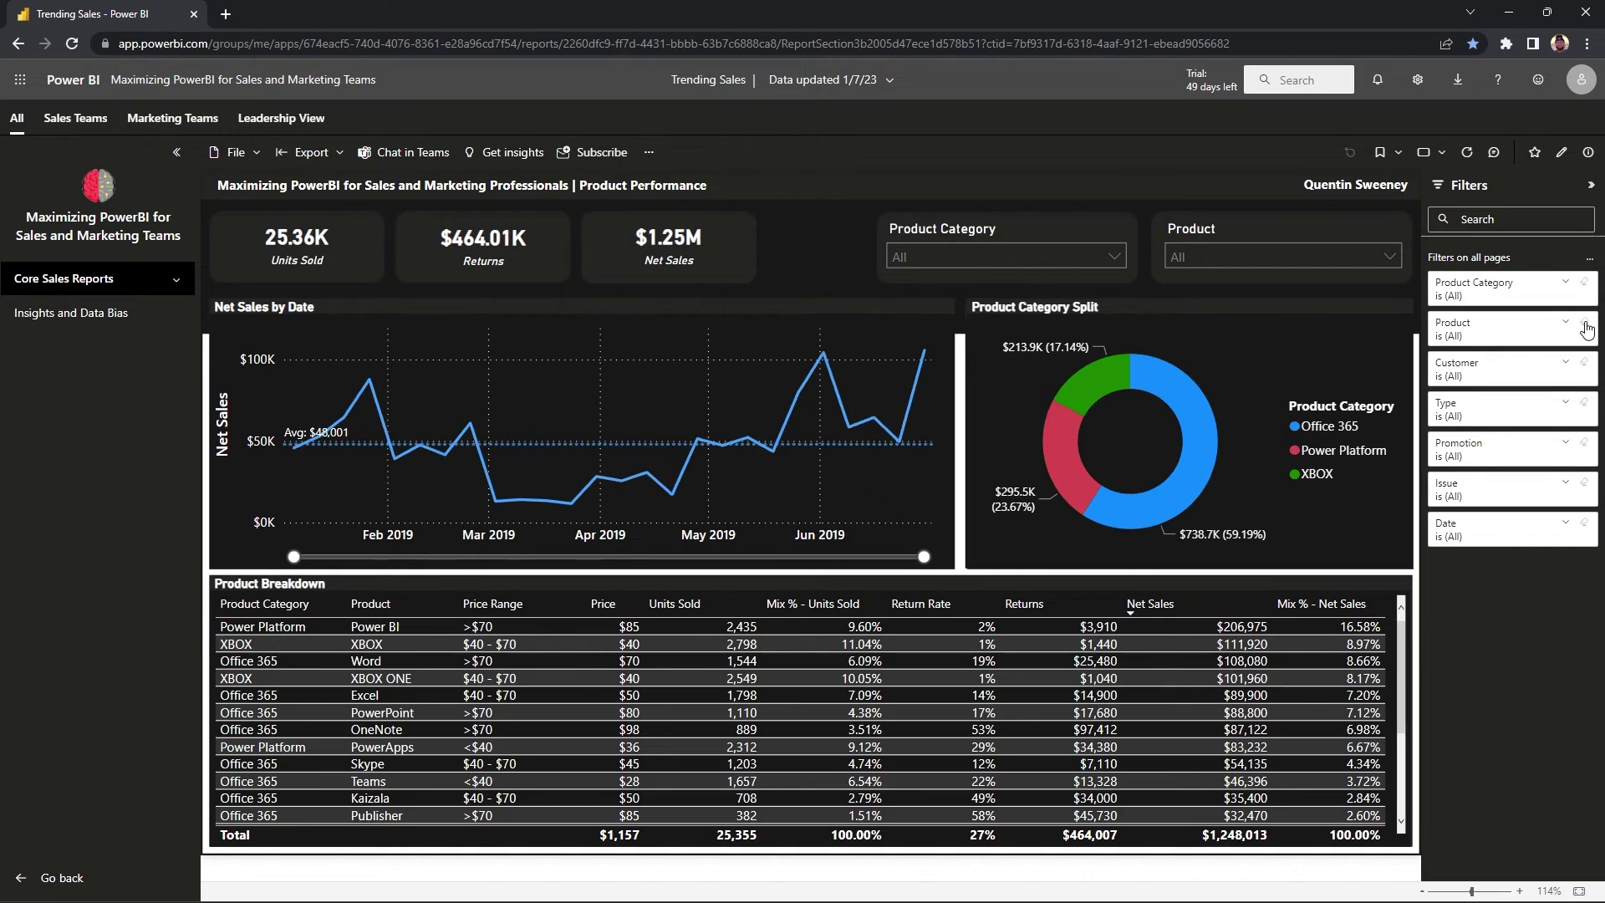
click(1487, 296)
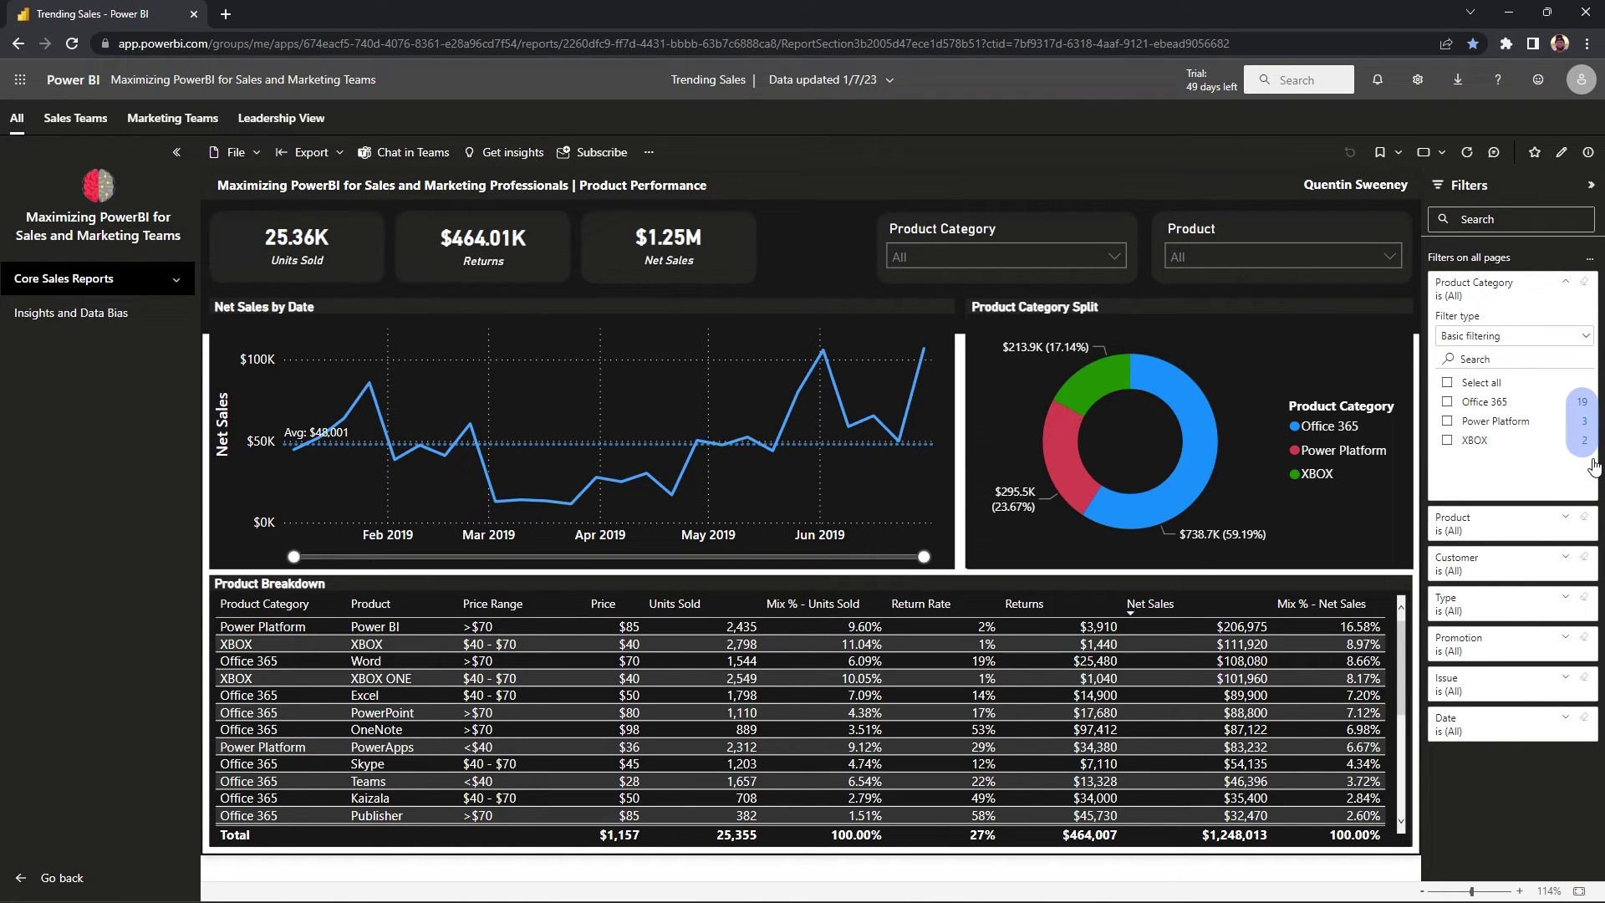
click(1449, 405)
mouse_move(1399, 638)
mouse_down()
mouse_move(1397, 755)
mouse_move(1394, 662)
mouse_up()
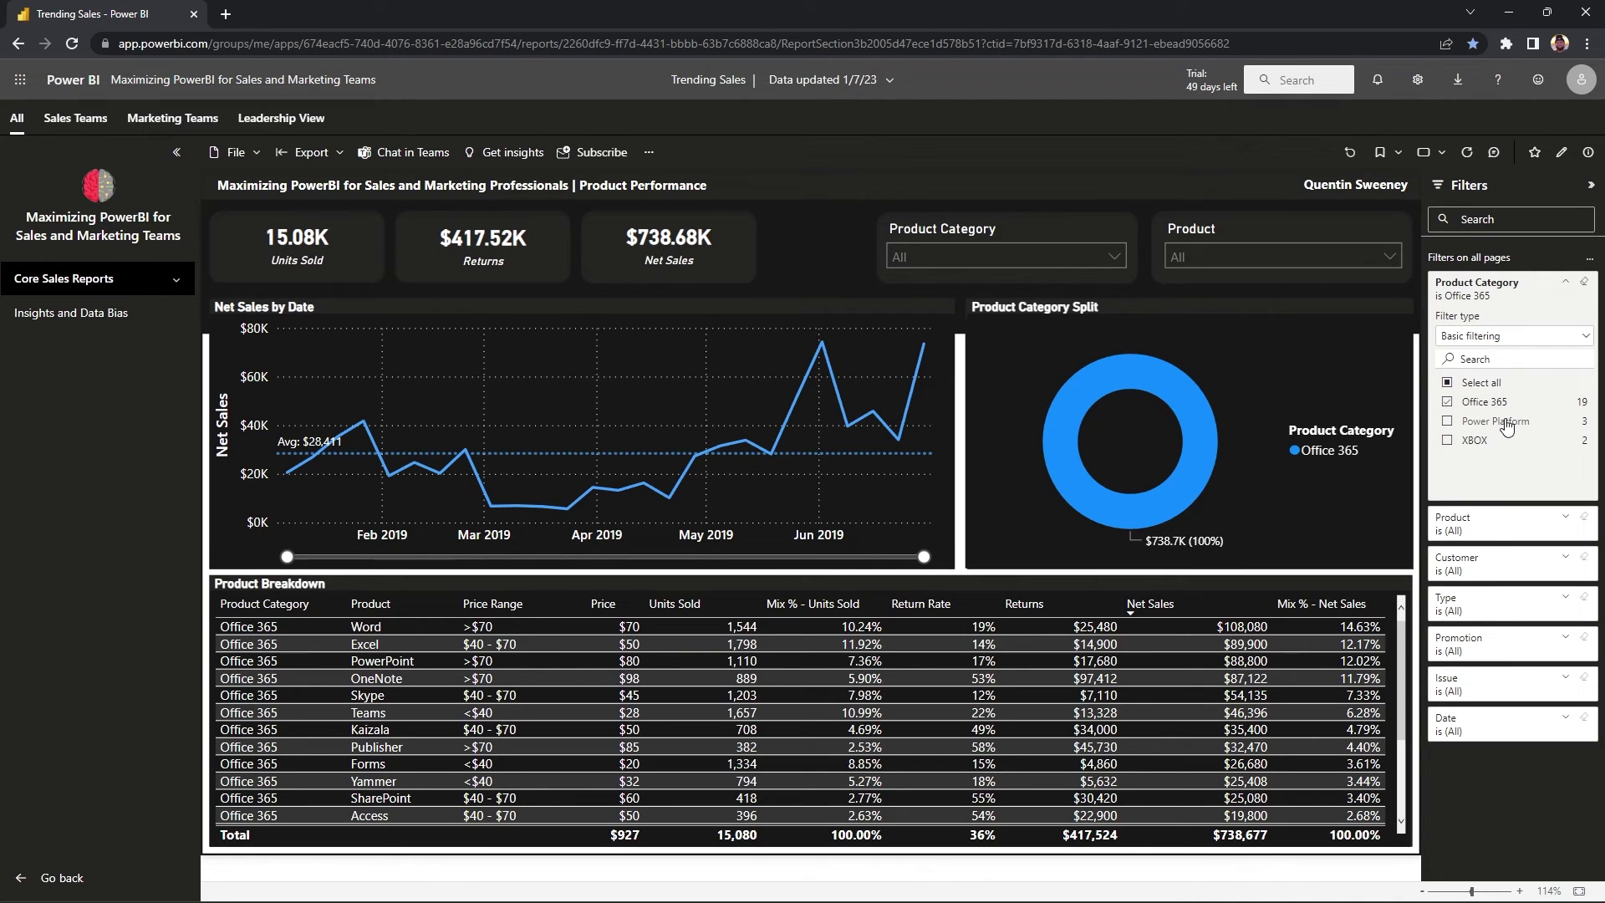
Switch the category filter to Power Platform, then clear it to show all data.
click(1445, 404)
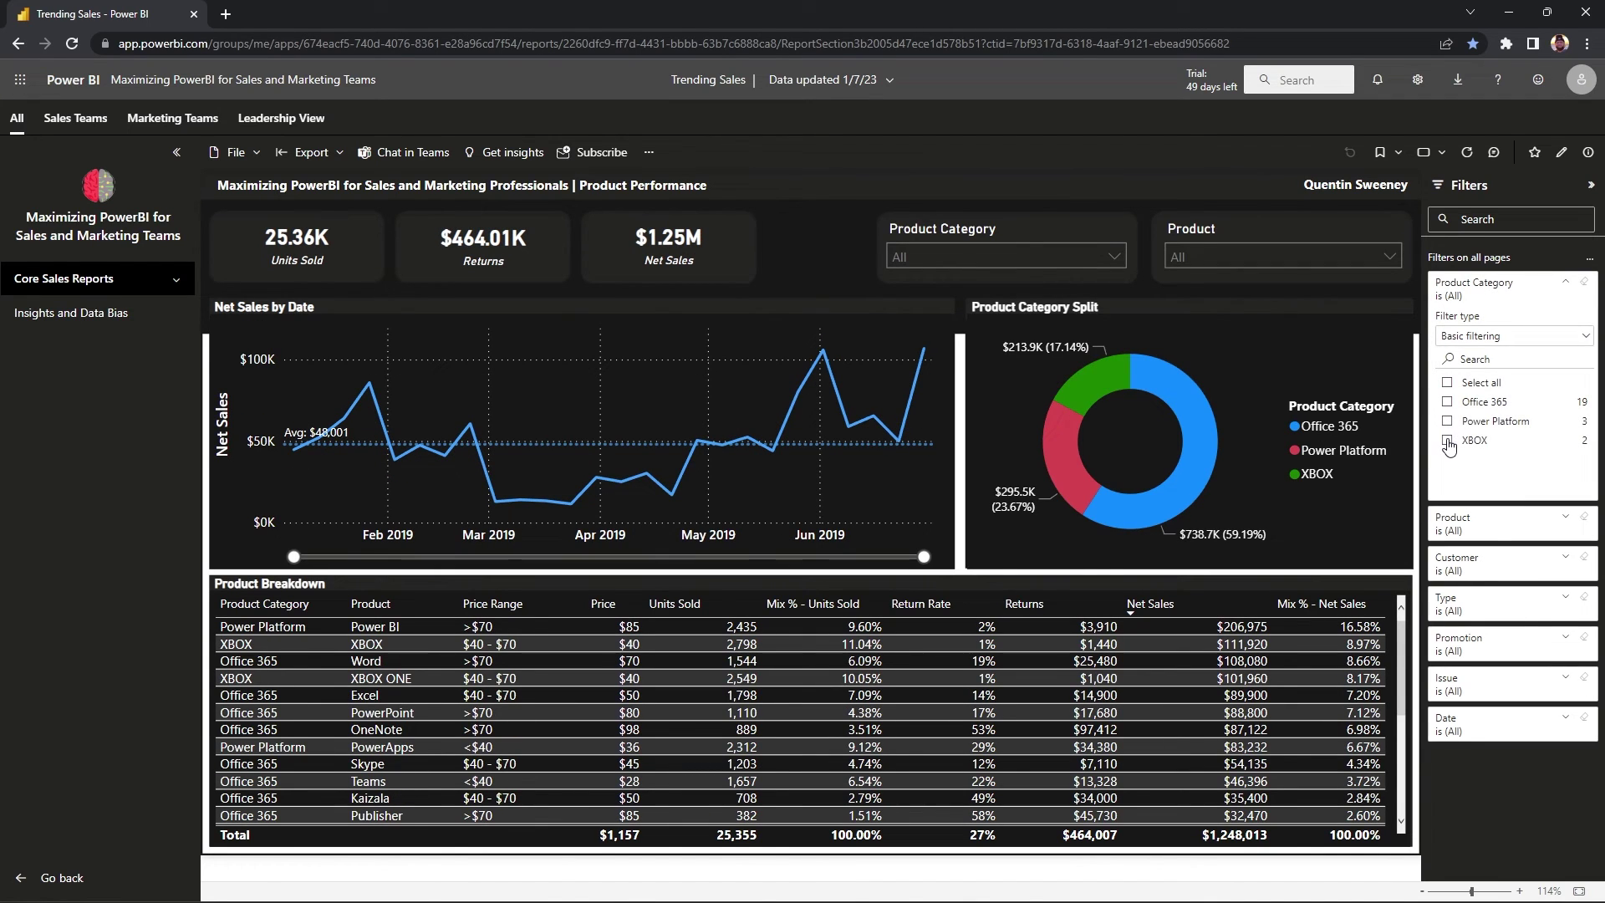
click(1446, 422)
click(1509, 300)
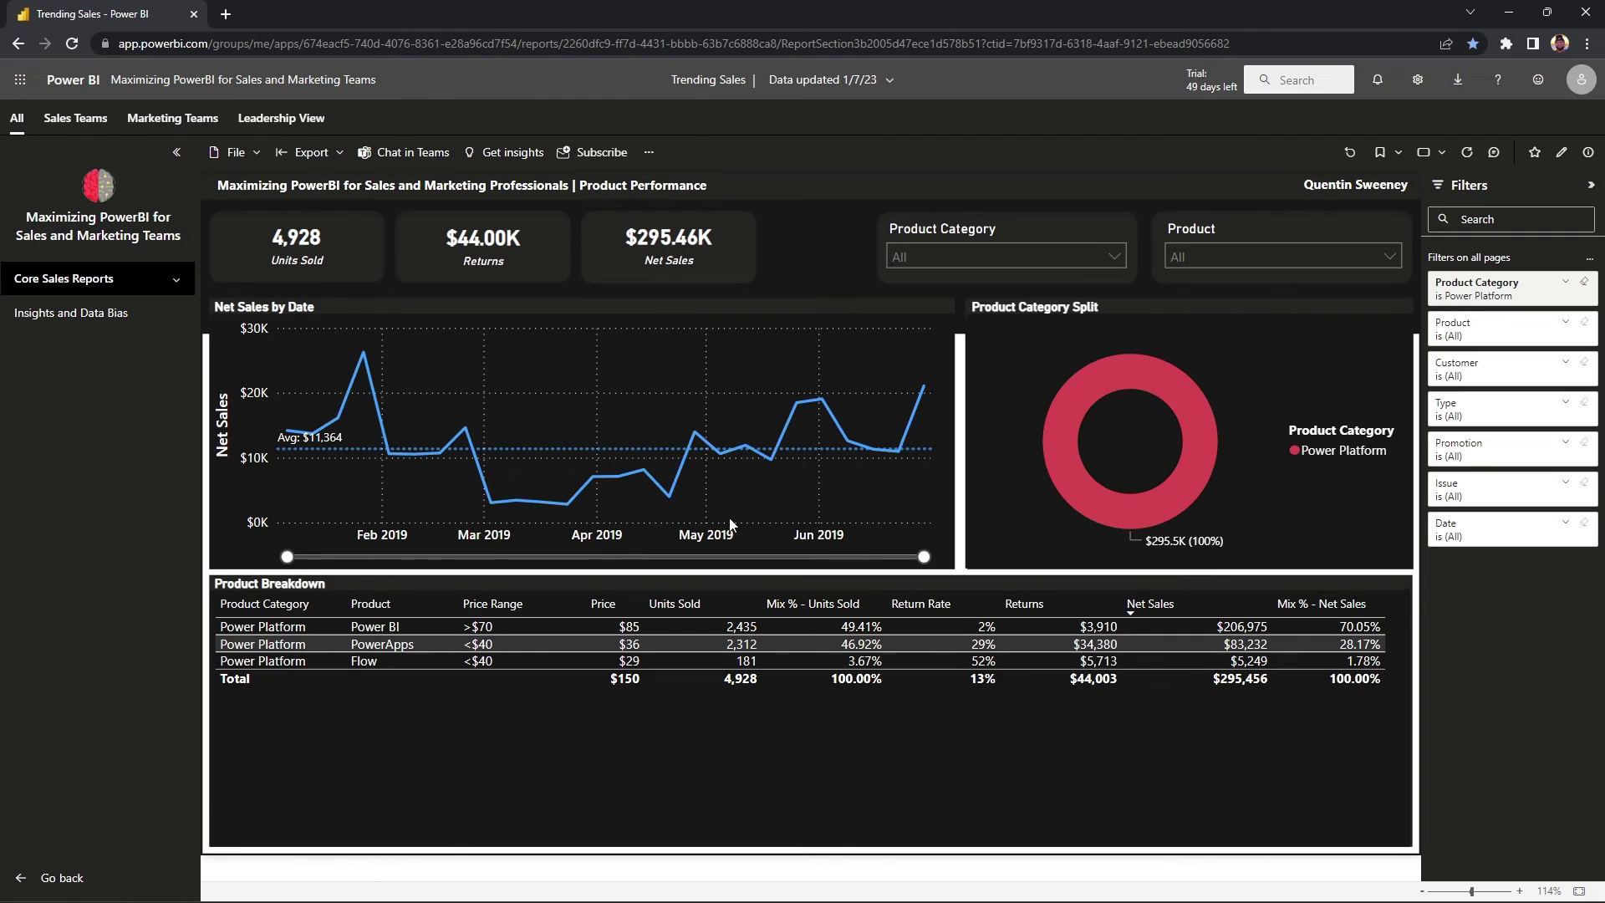
click(1482, 291)
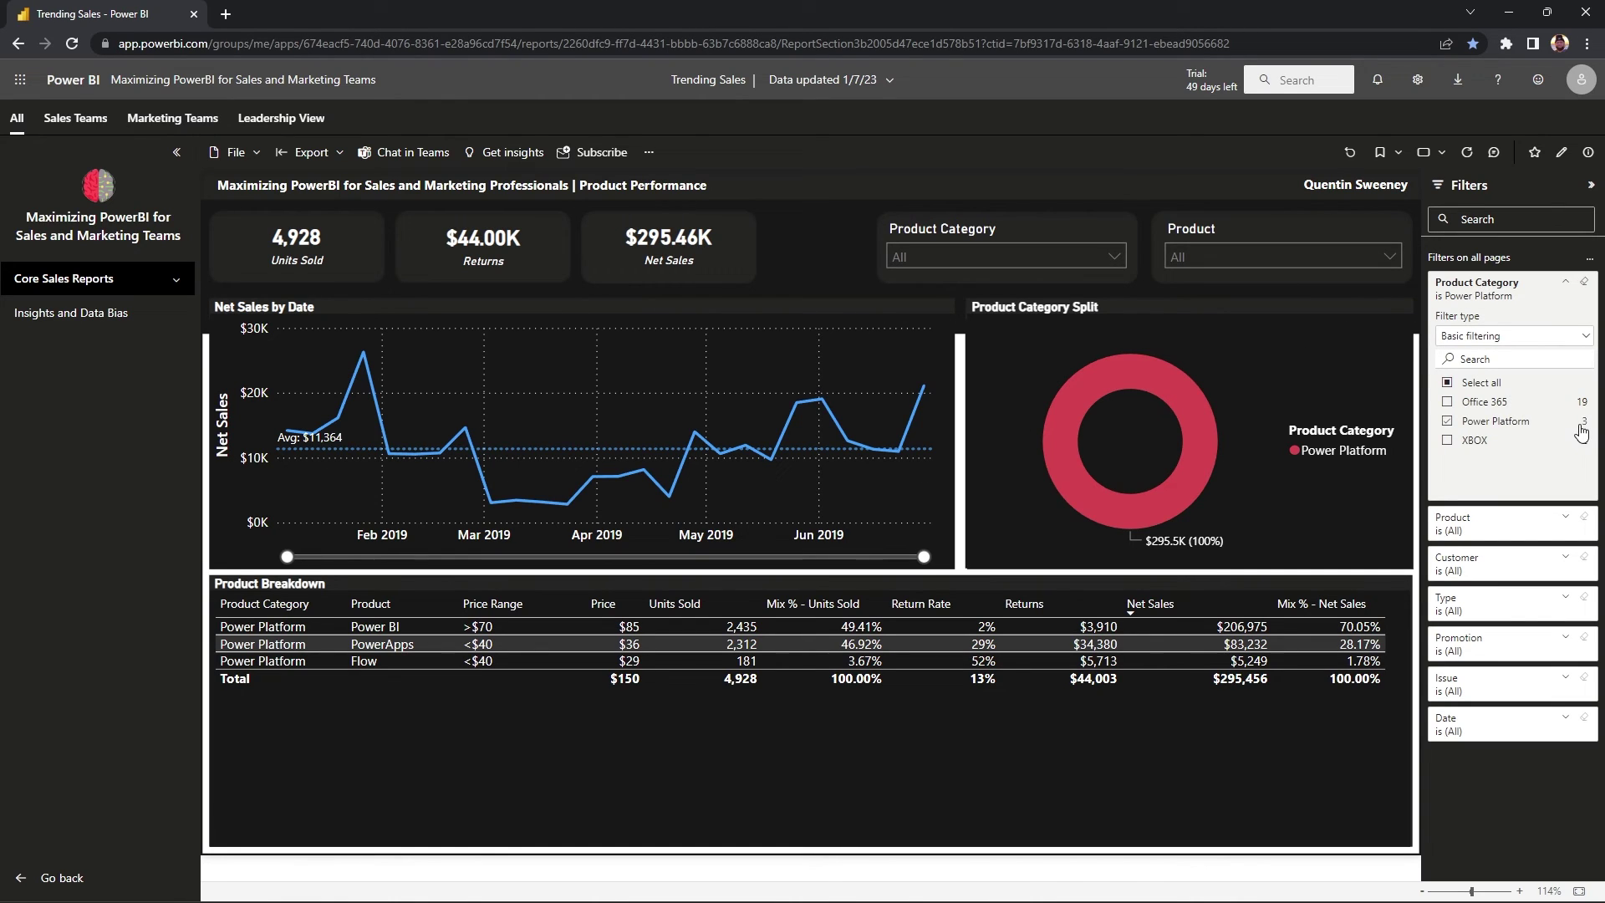
click(1586, 286)
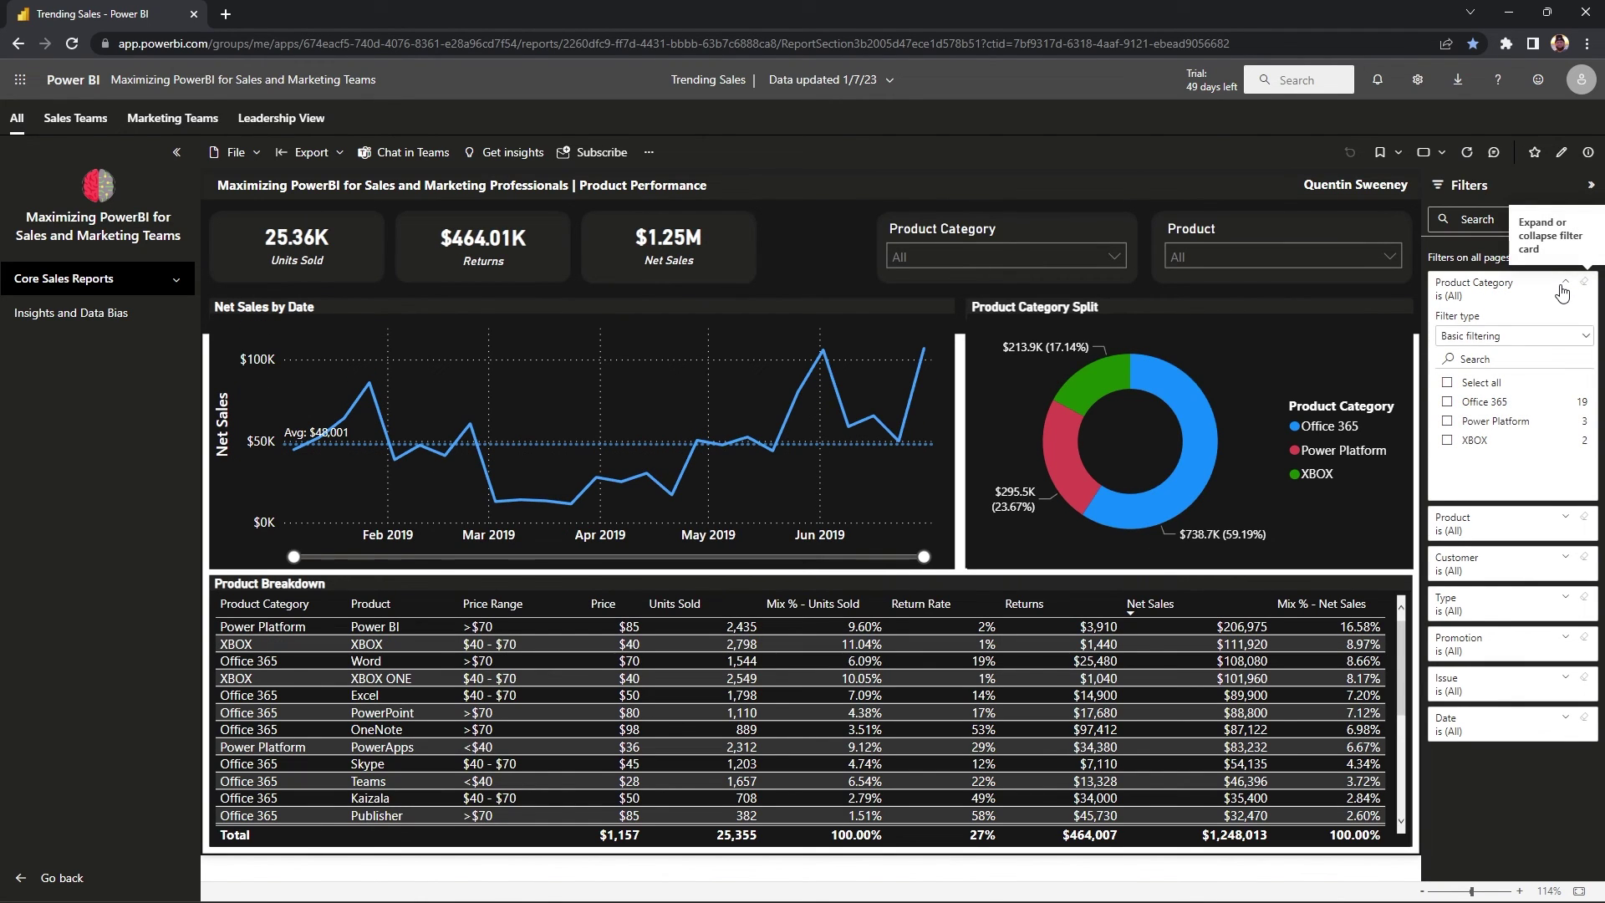
click(1562, 289)
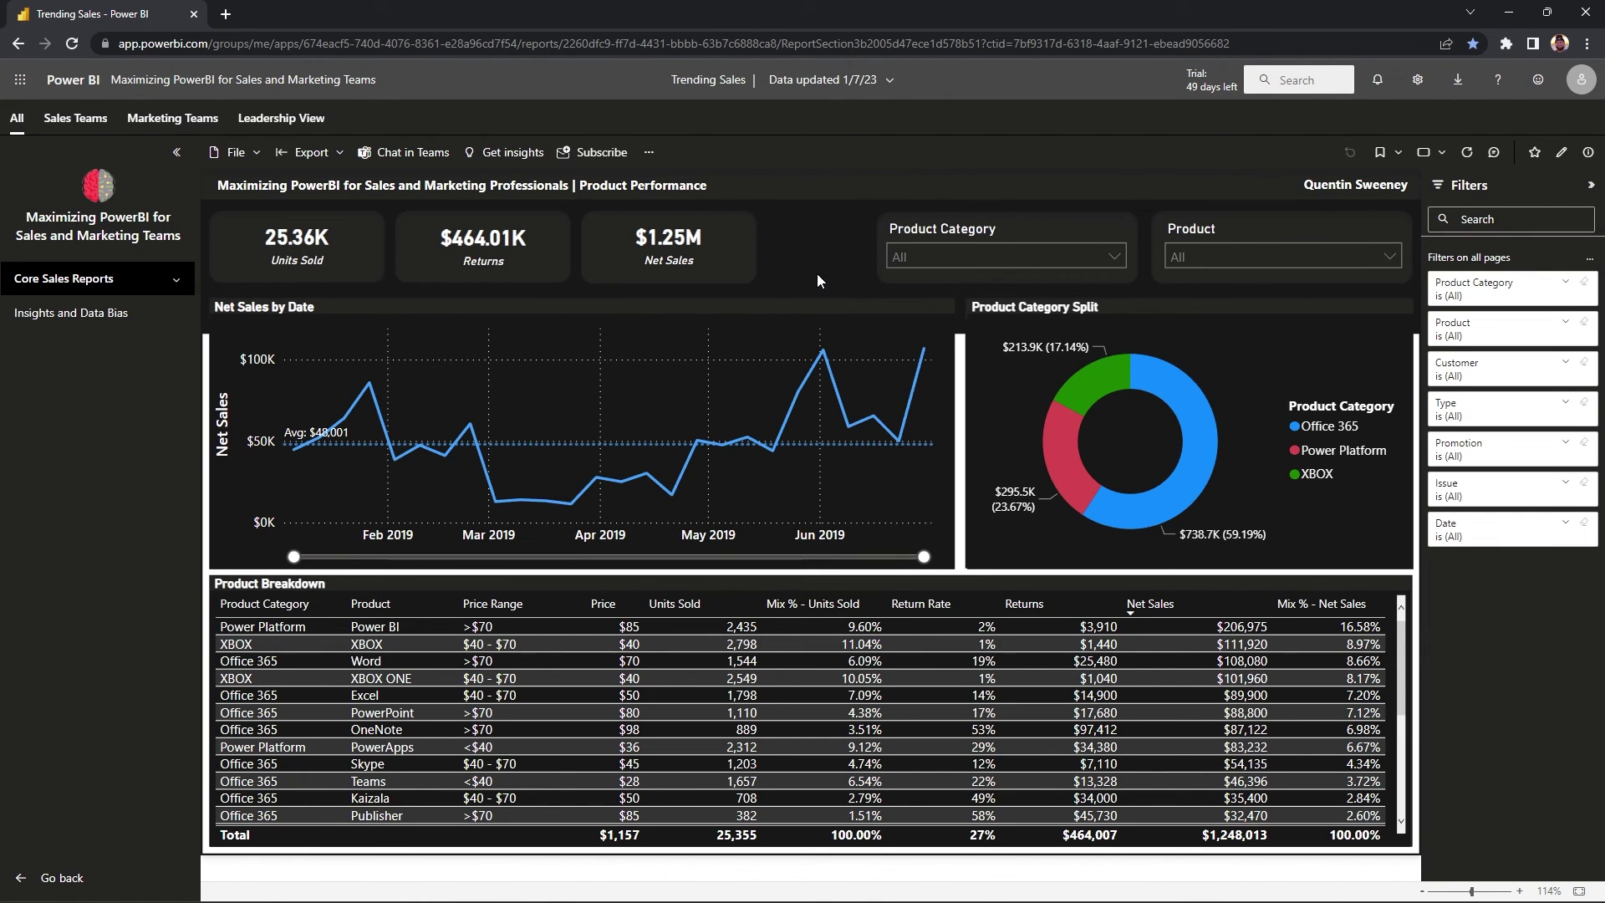